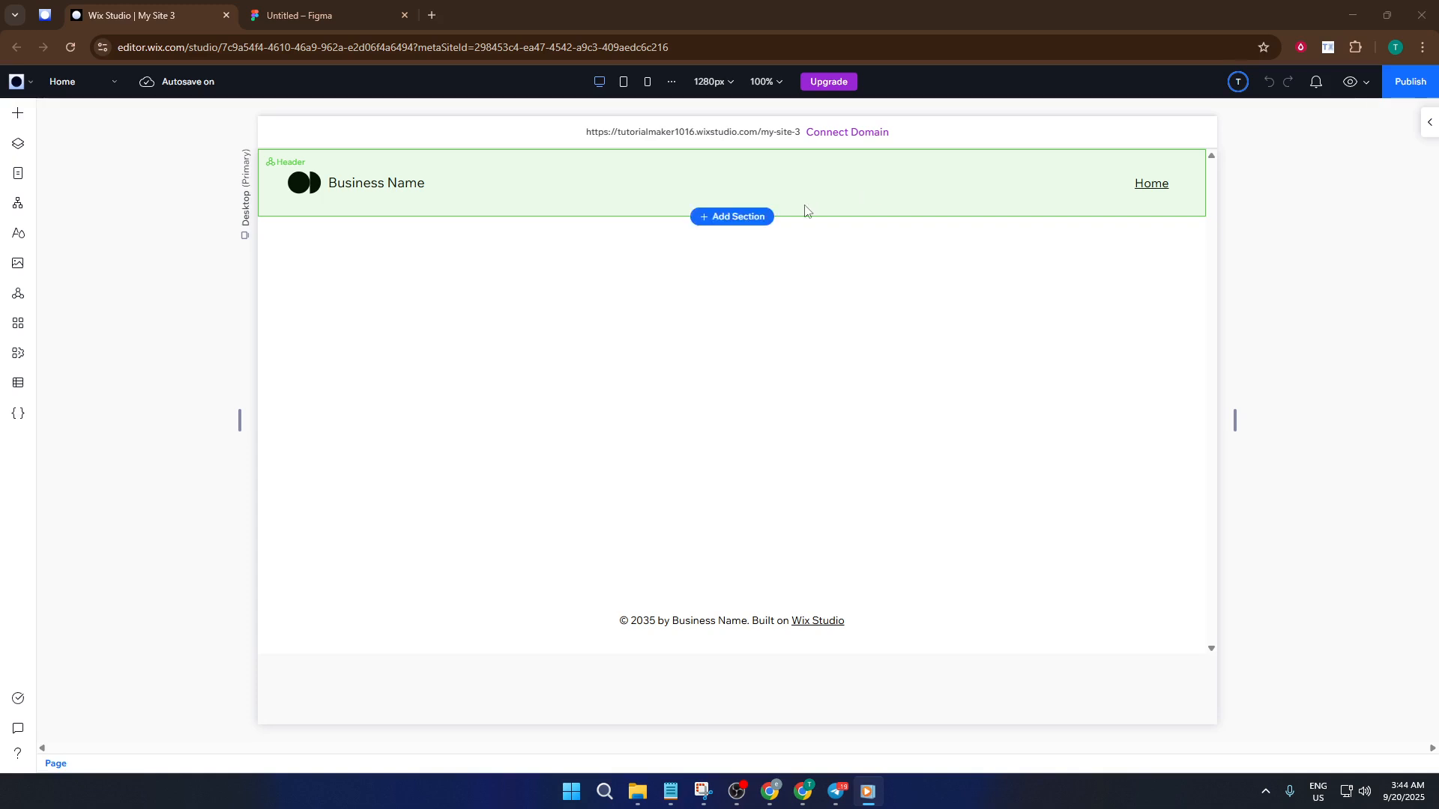
- Switch to the Figma file and look over the Desktop page design from the header to the contact section
{"action": "left_click", "coordinate": [742, 218]}
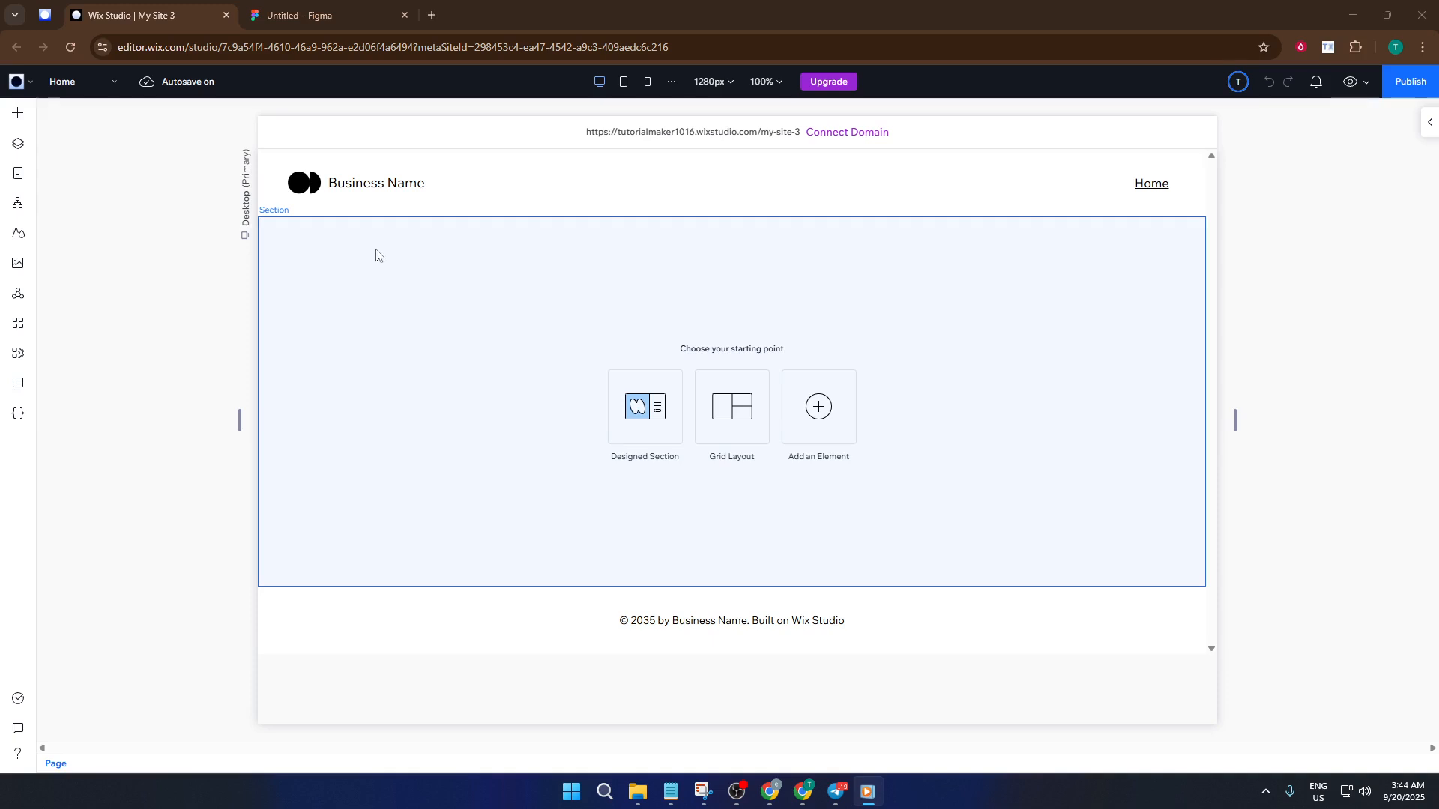
{"action": "left_click", "coordinate": [346, 9]}
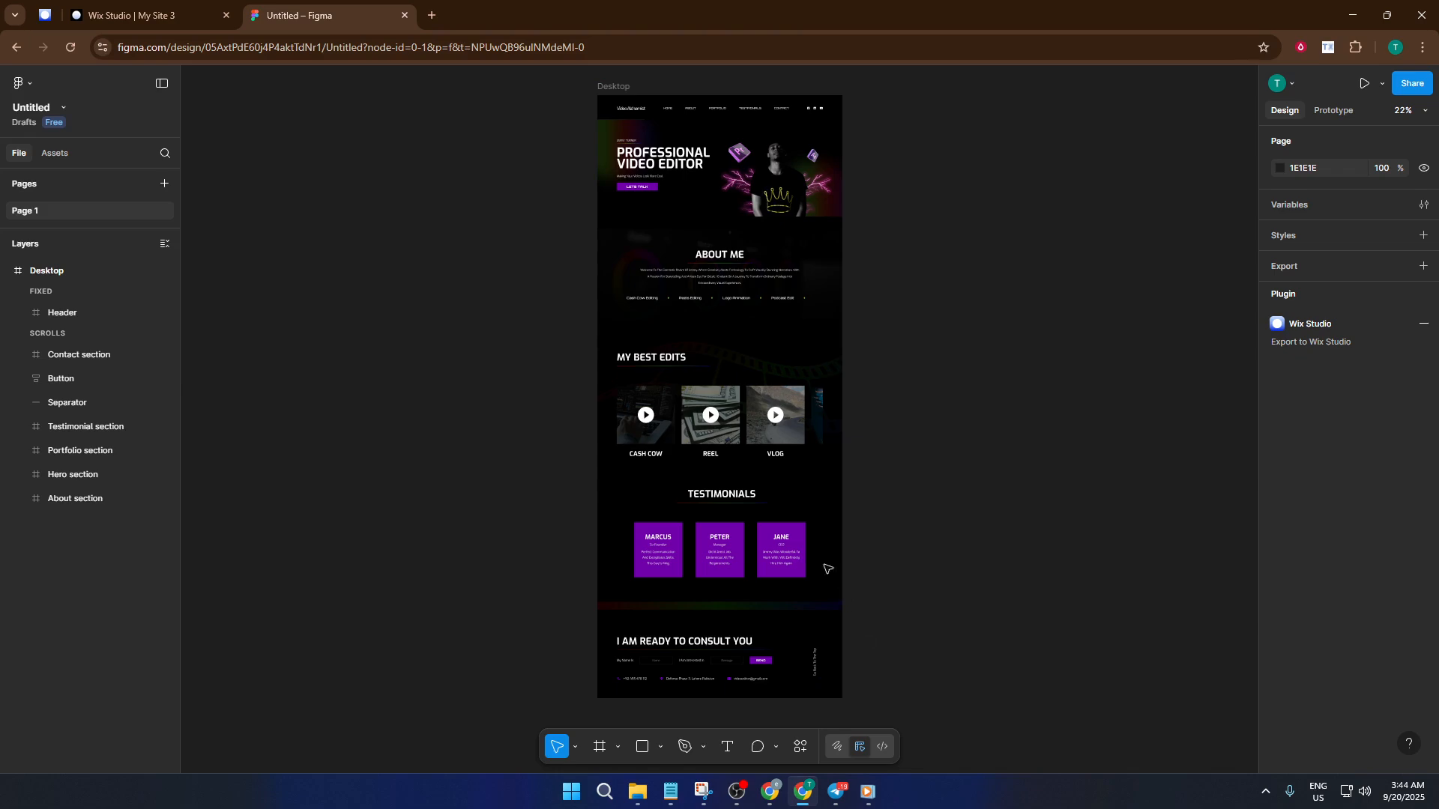
{"action": "scroll", "coordinate": [751, 482], "scroll_direction": "up", "scroll_amount": 1}
{"action": "scroll", "coordinate": [751, 481], "scroll_direction": "up", "scroll_amount": 3}
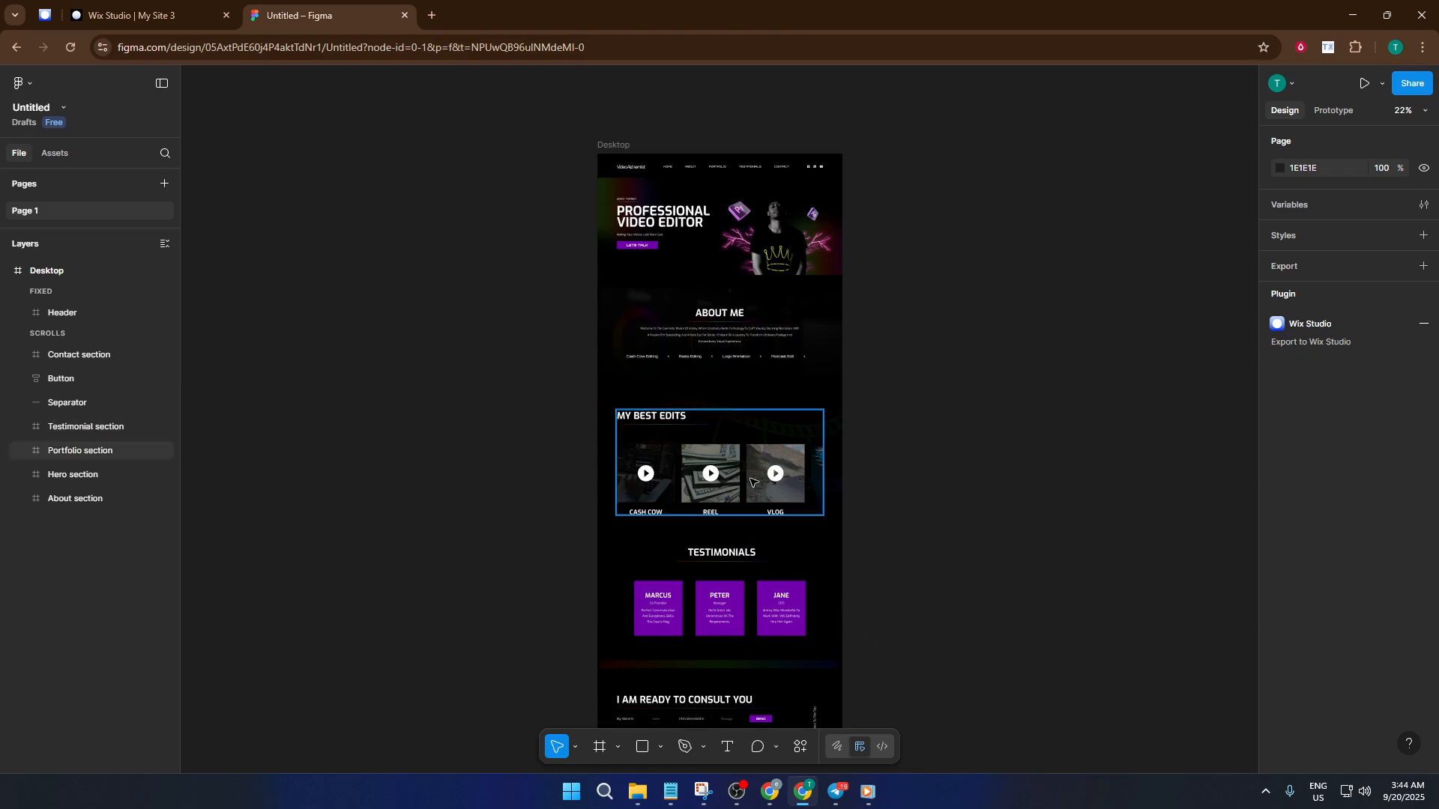
{"action": "scroll", "coordinate": [751, 478], "scroll_direction": "down", "scroll_amount": 4}
{"action": "scroll", "coordinate": [752, 478], "scroll_direction": "up", "scroll_amount": 1}
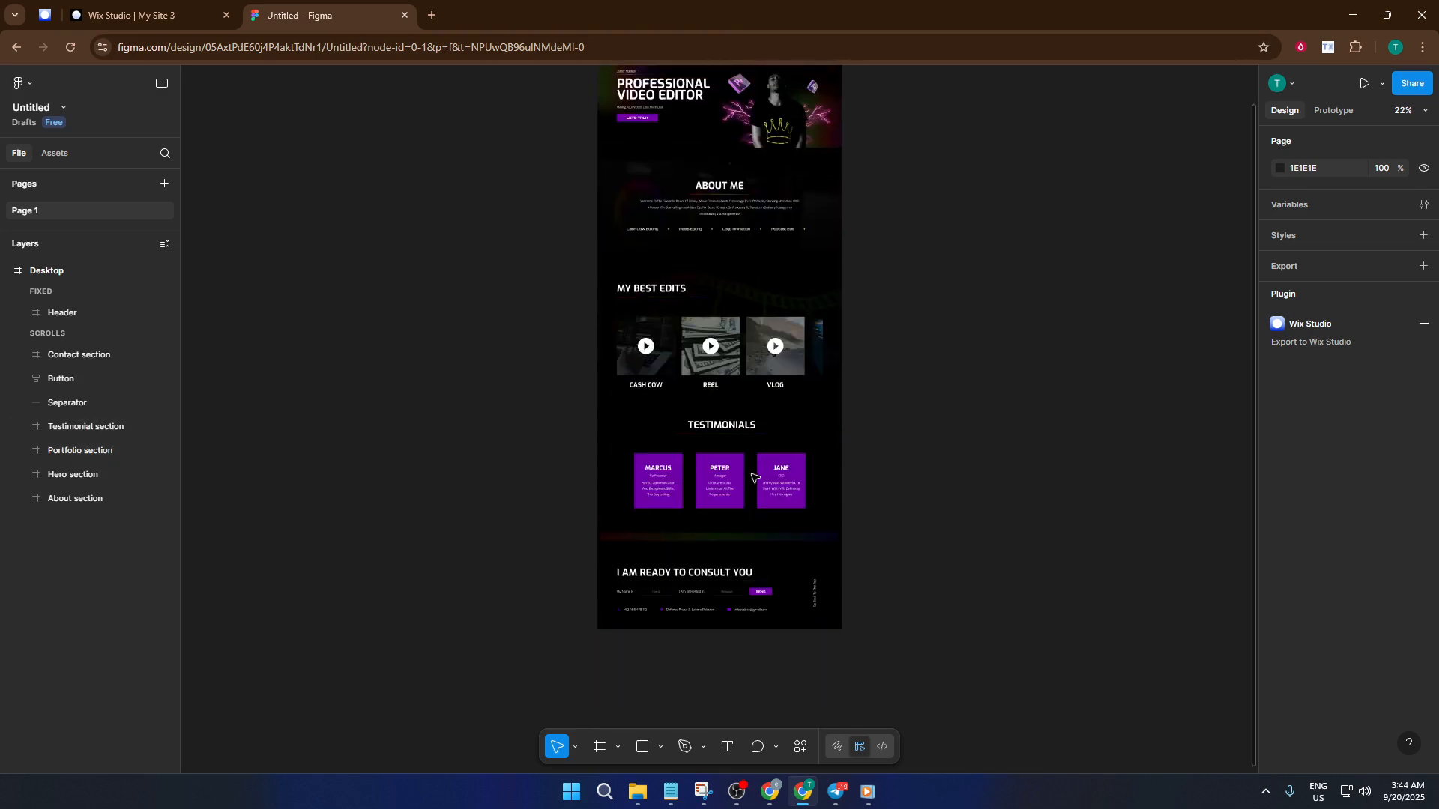
{"action": "scroll", "coordinate": [751, 478], "scroll_direction": "up", "scroll_amount": 3}
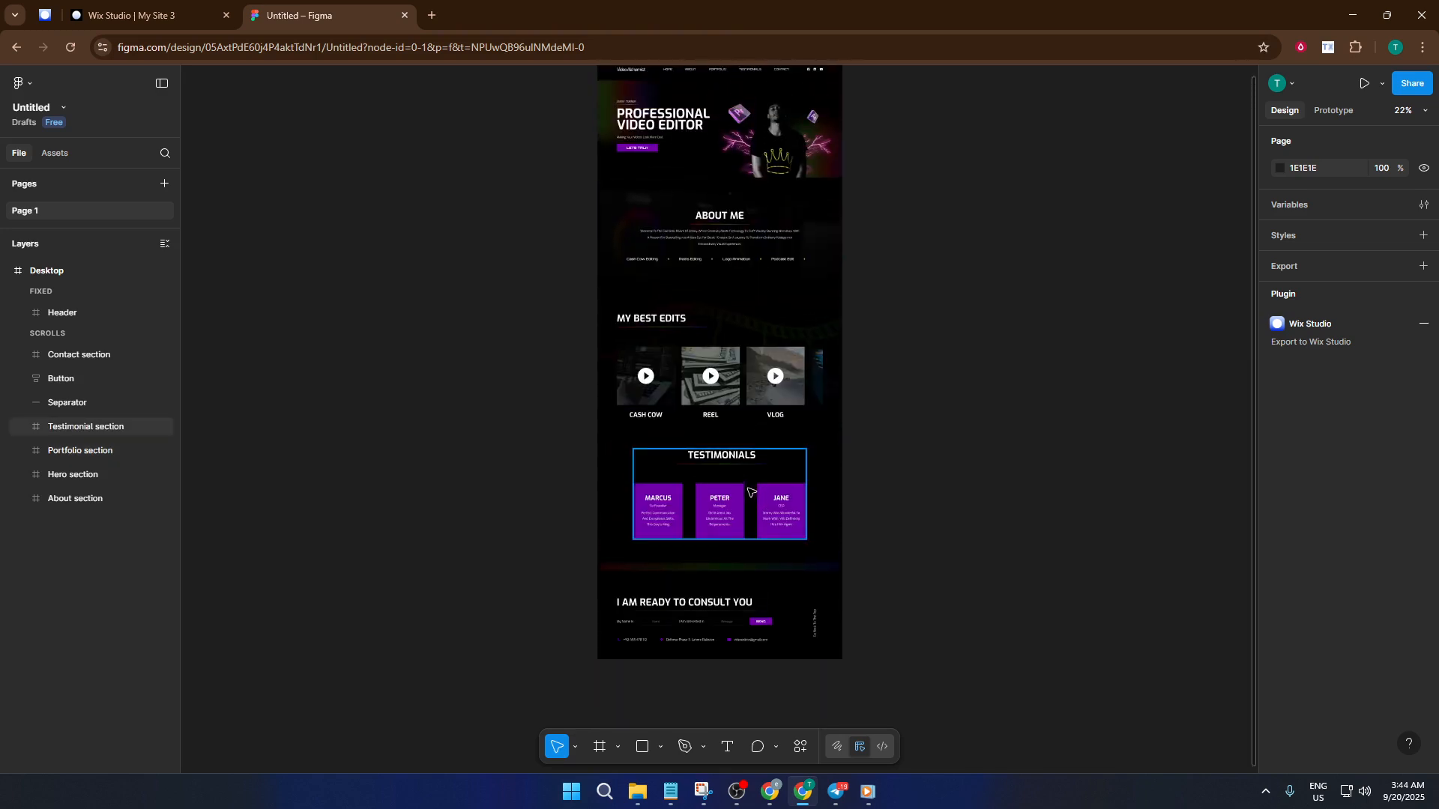
{"action": "scroll", "coordinate": [747, 500], "scroll_direction": "up", "scroll_amount": 1}
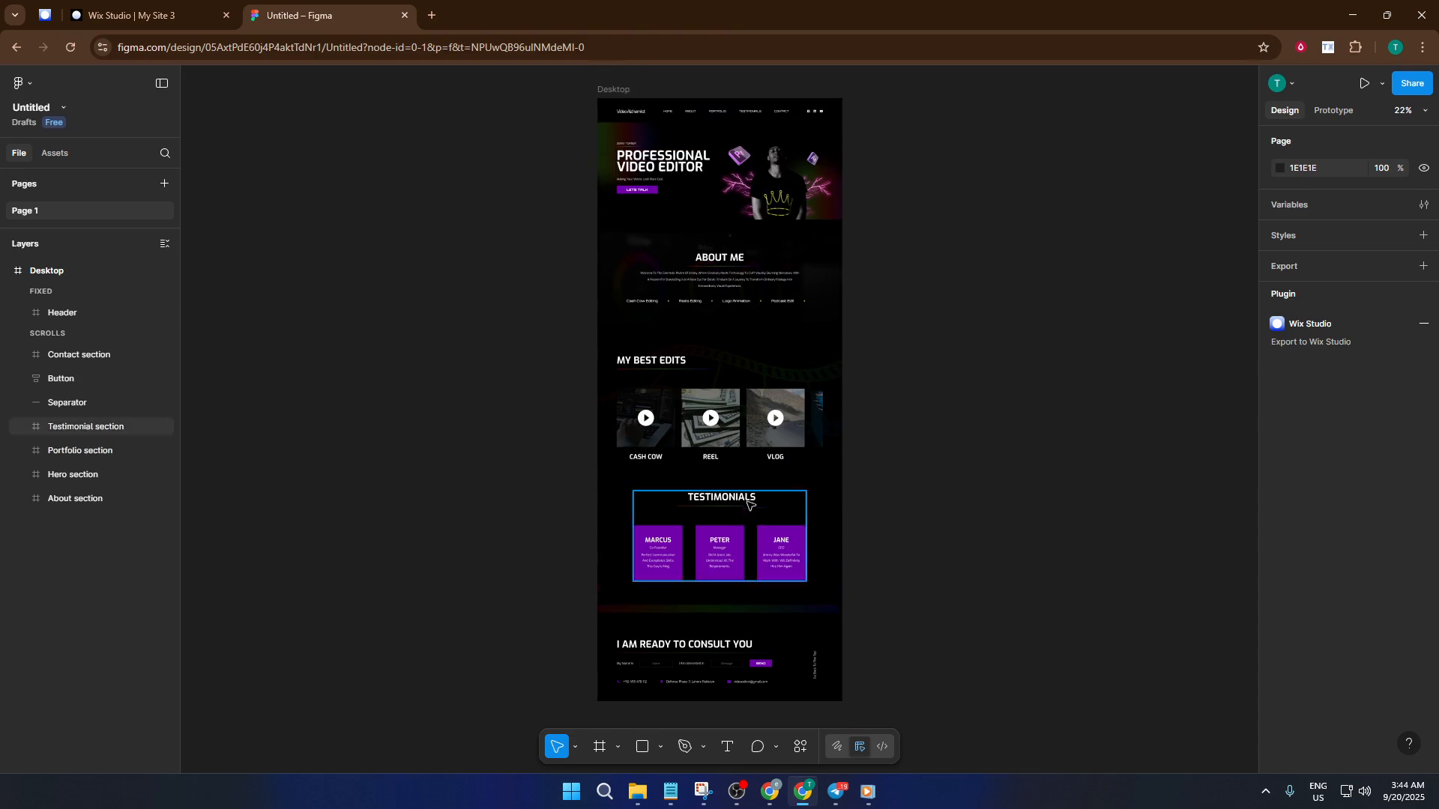
- Search the plugins for "figma to wix" and run the Figma to Wix Studio plugin
{"action": "left_click", "coordinate": [800, 747]}
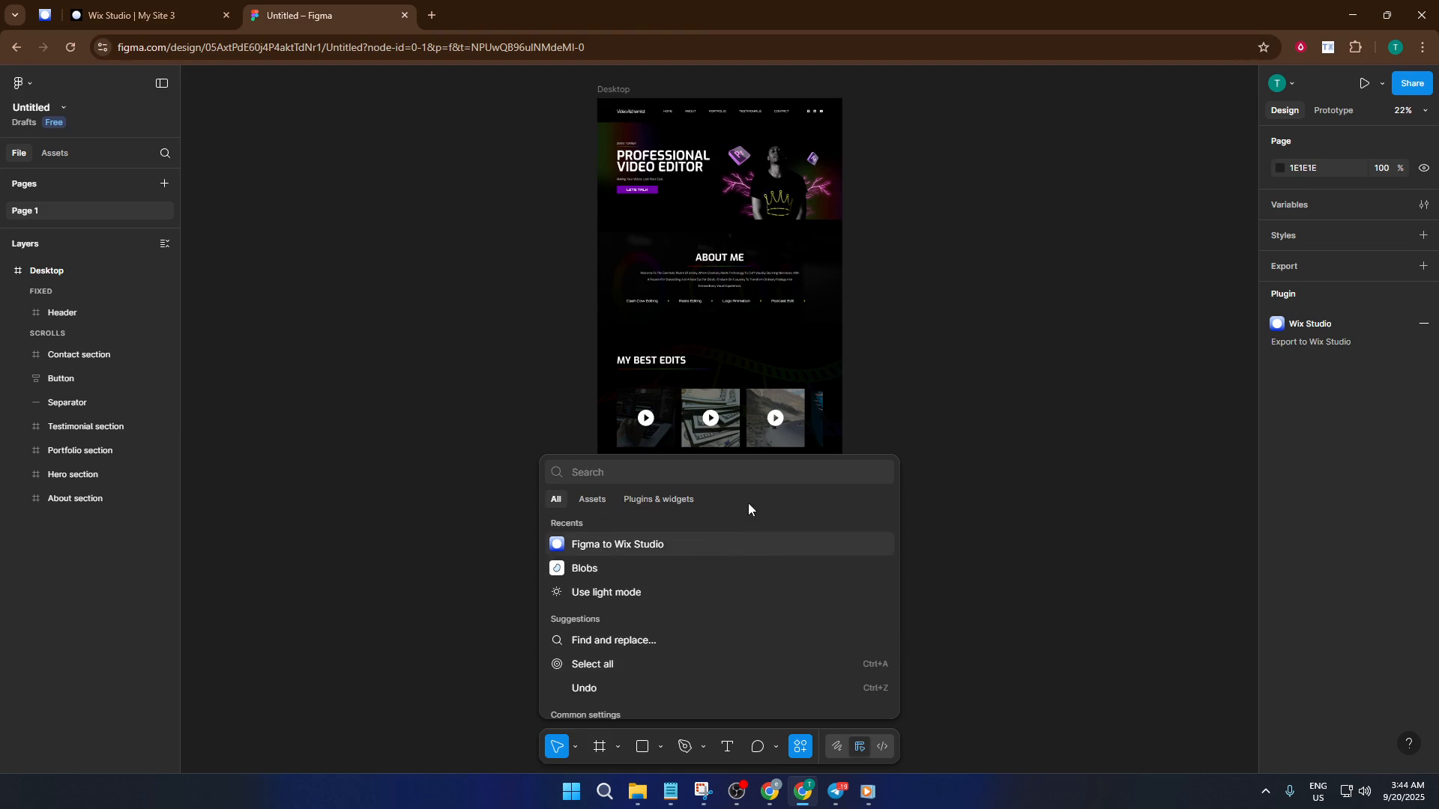
{"action": "left_click", "coordinate": [671, 499]}
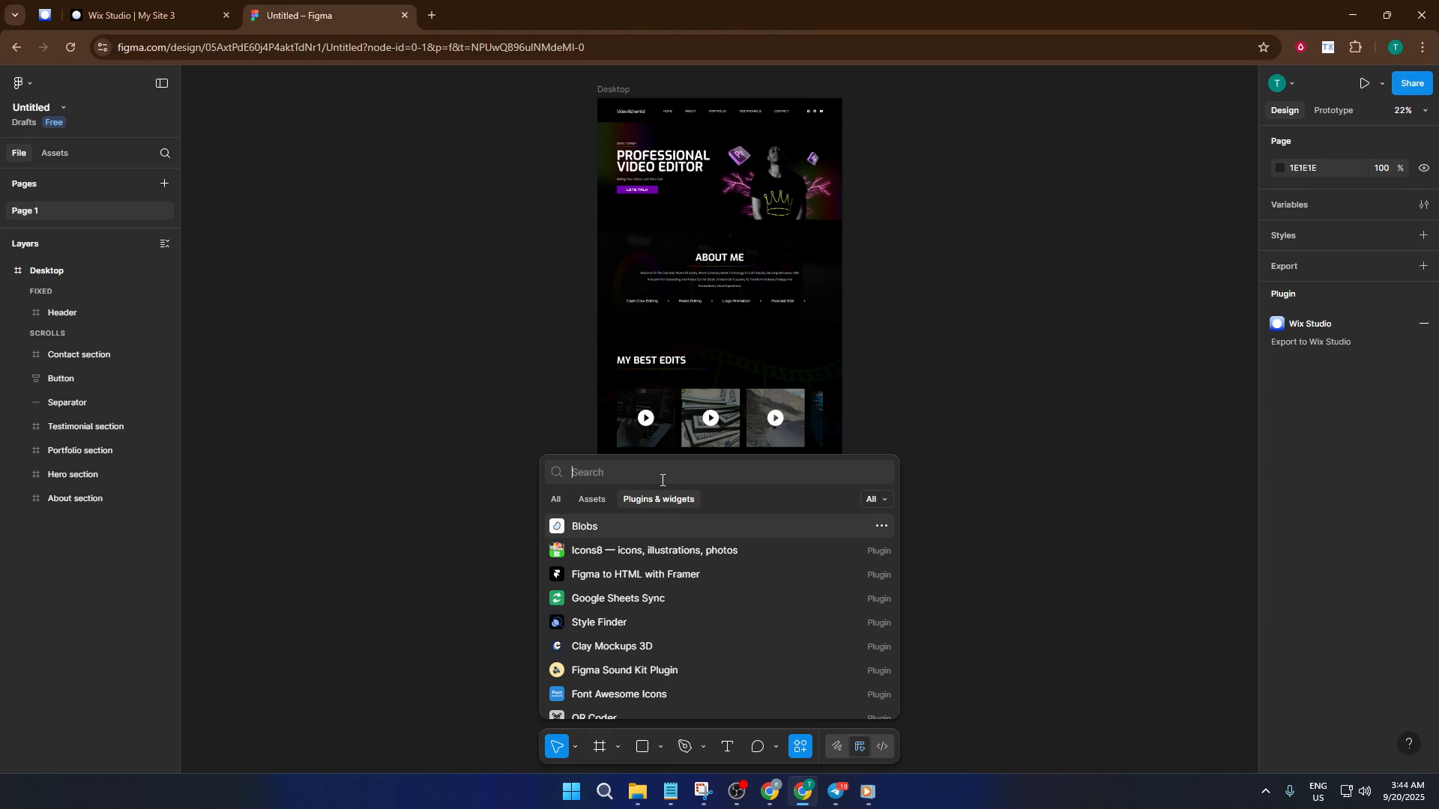
{"action": "type", "text": "figma t"}
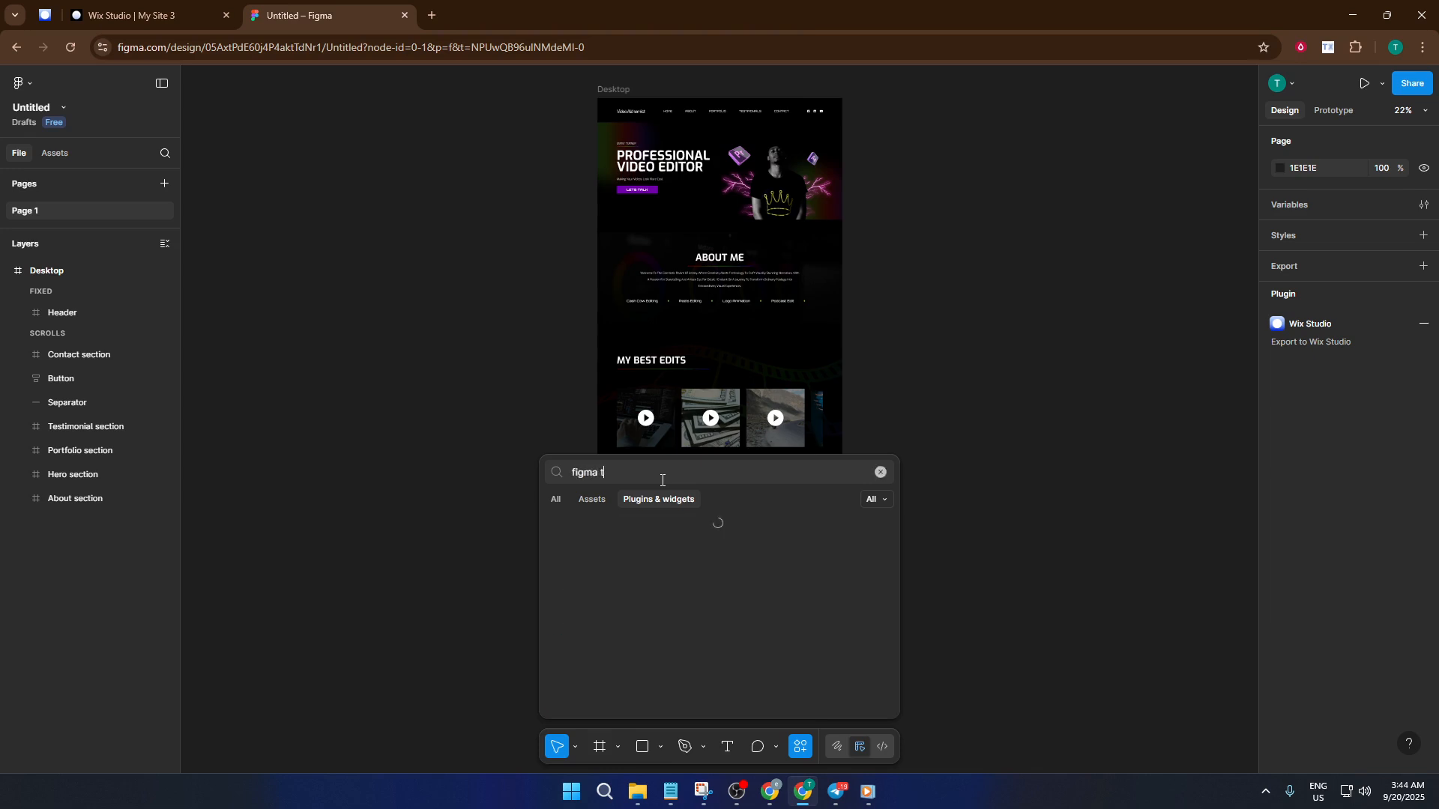
{"action": "type", "text": "o wix"}
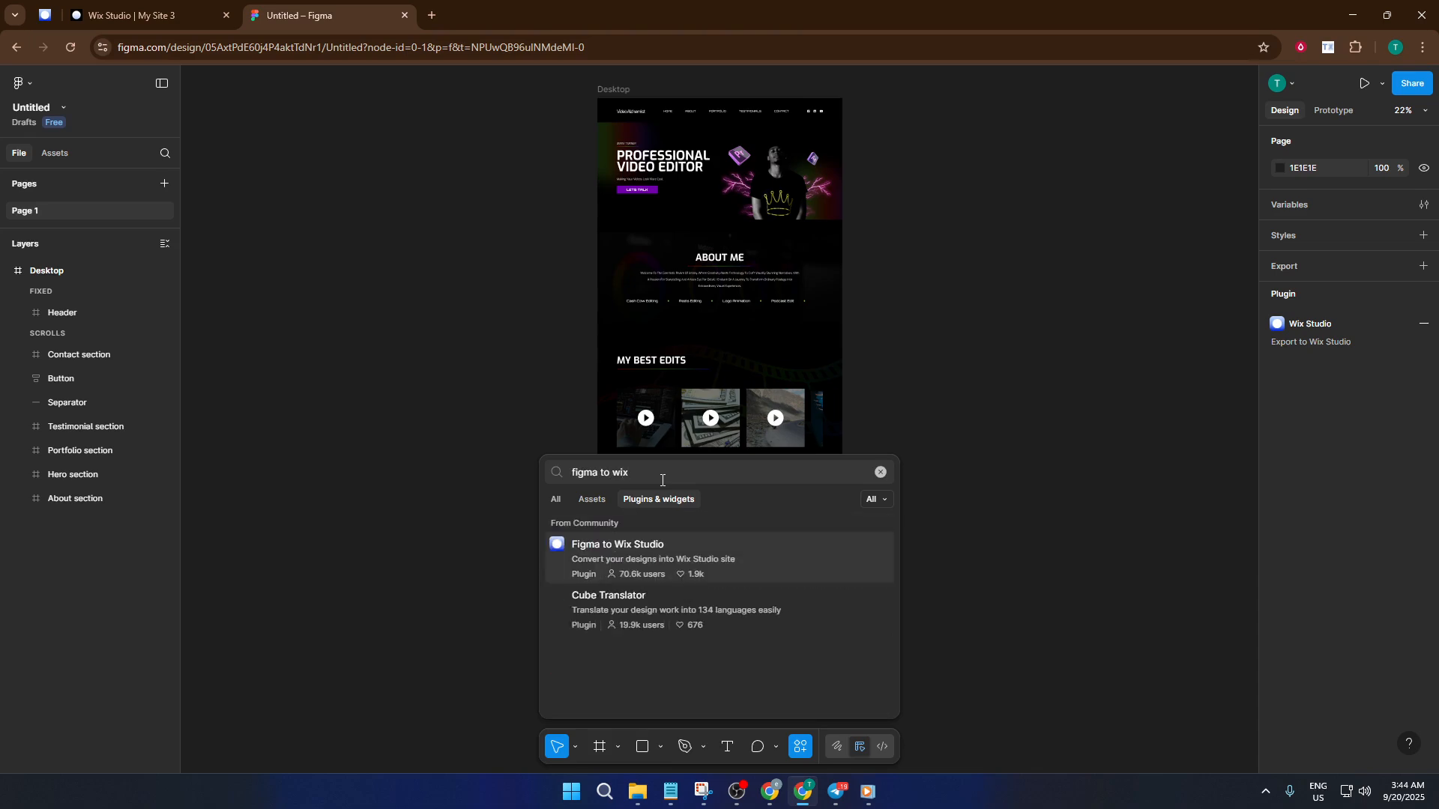
{"action": "left_click", "coordinate": [599, 545]}
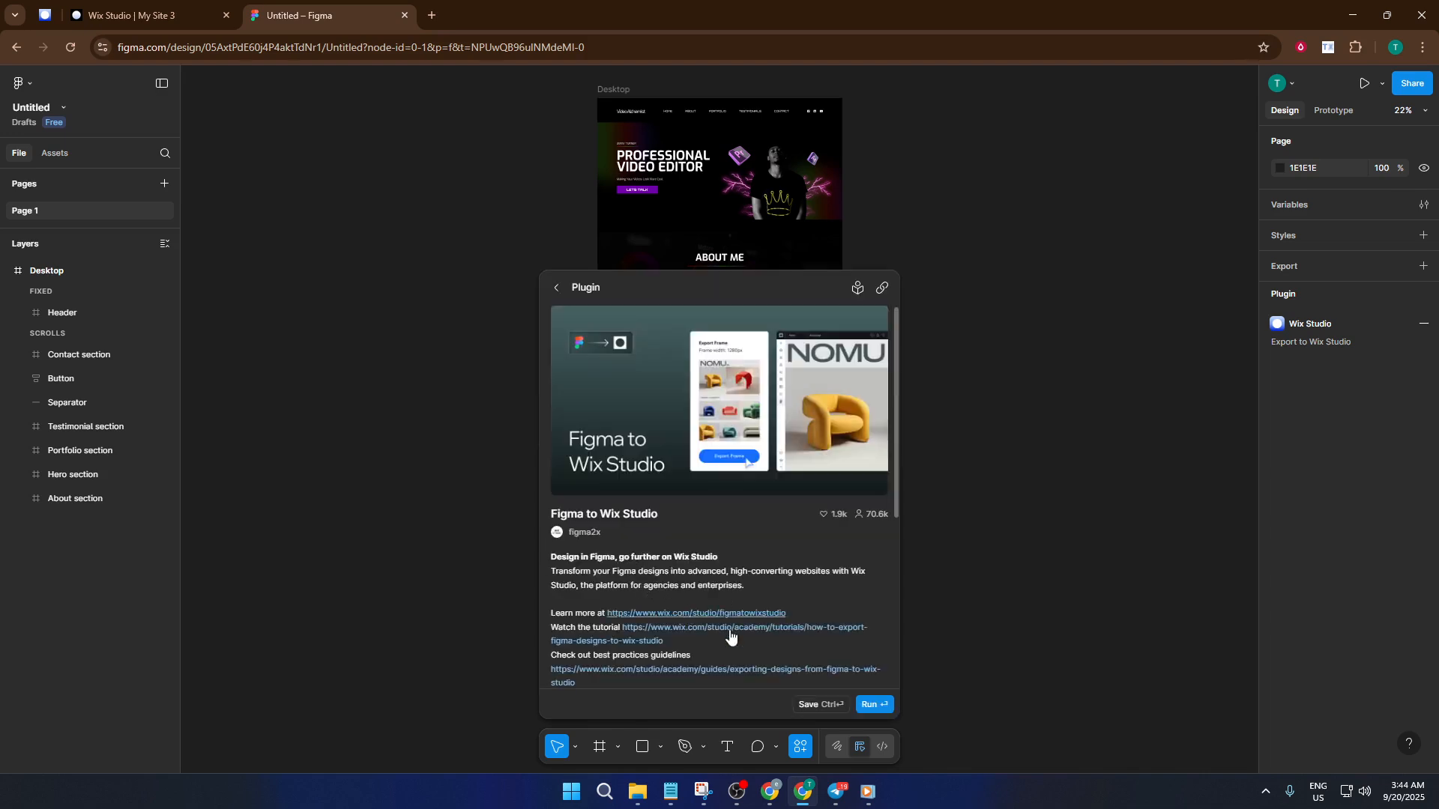
{"action": "left_click", "coordinate": [873, 704]}
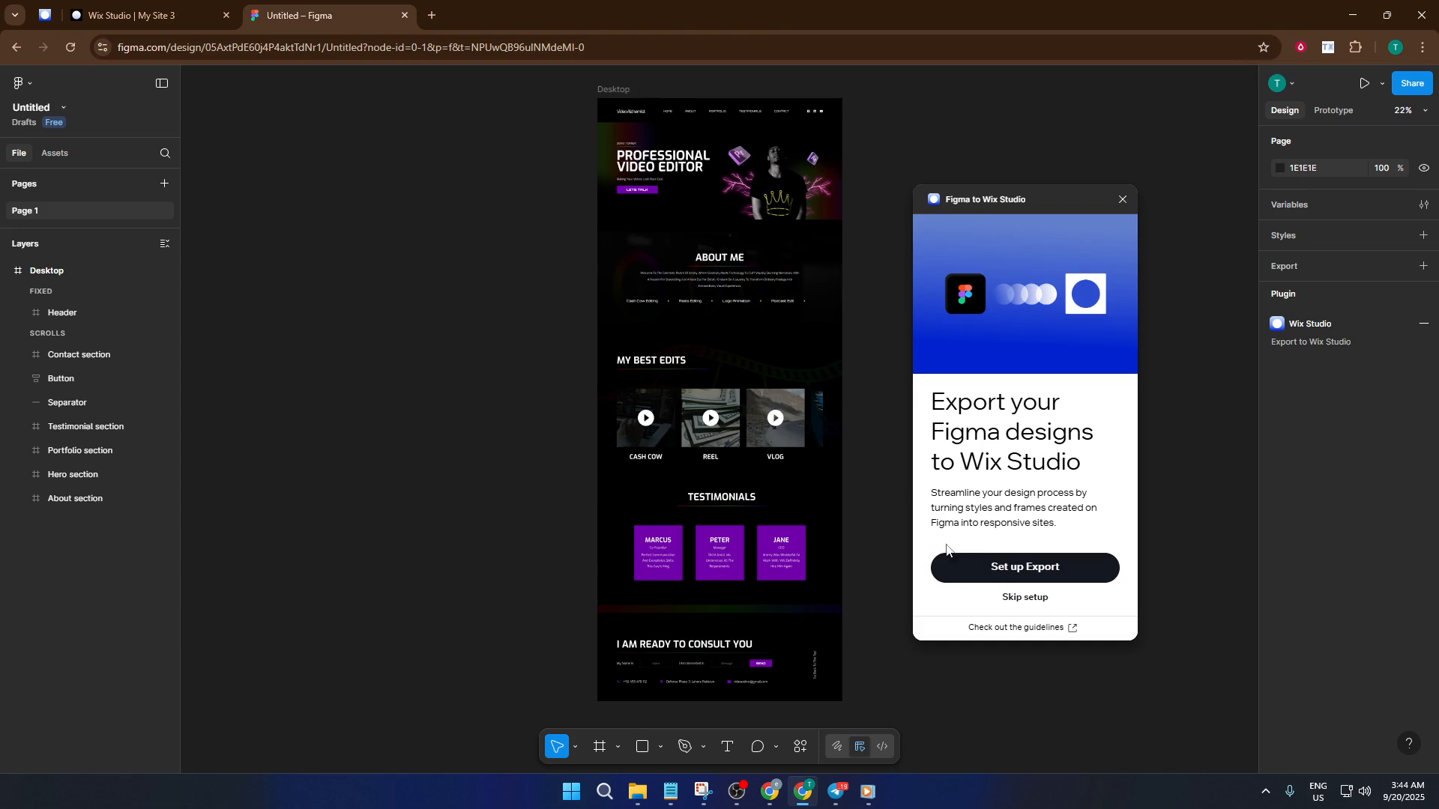
- Copy the Figma file's URL and skip the plugin's export setup
{"action": "left_click", "coordinate": [285, 48]}
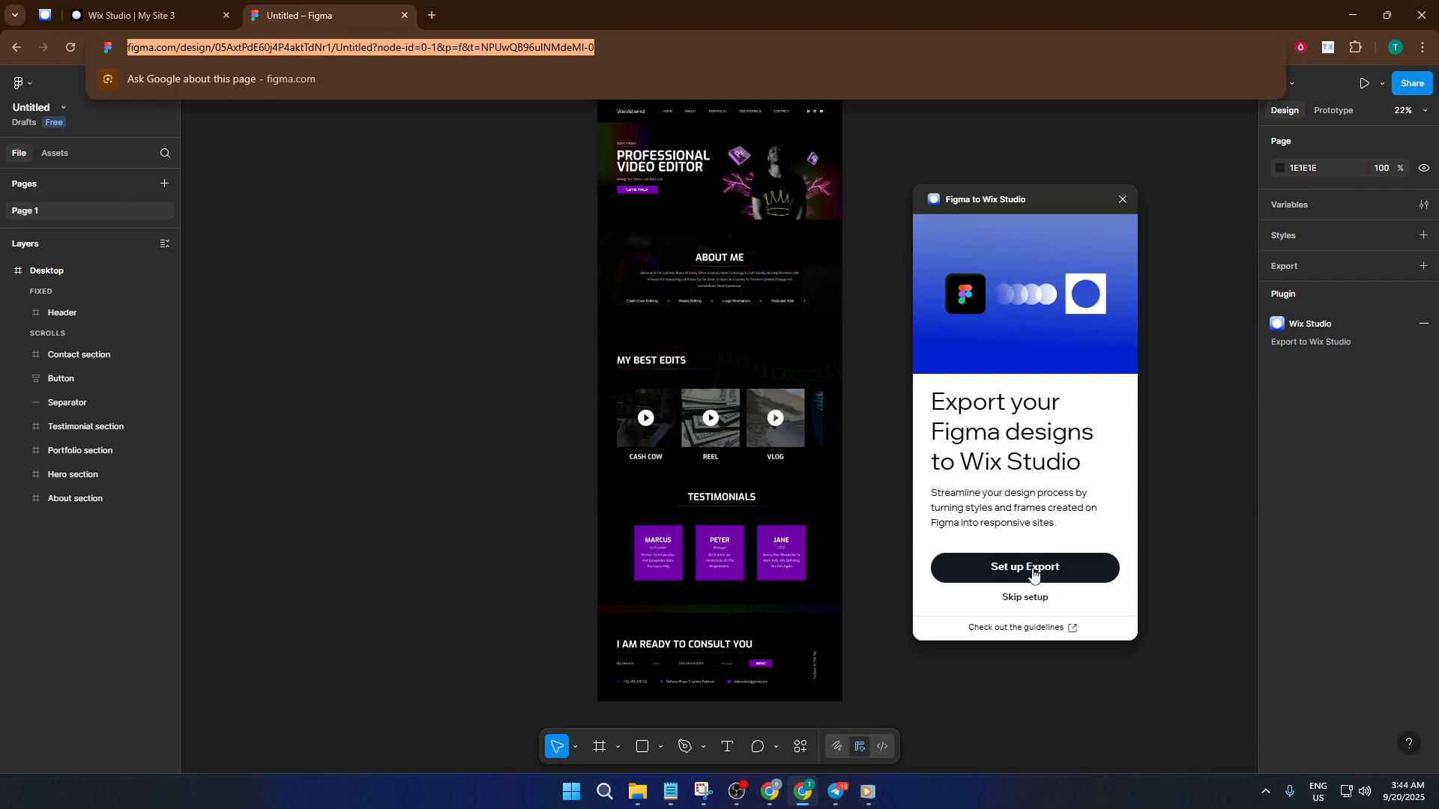
{"action": "left_click", "coordinate": [1030, 603]}
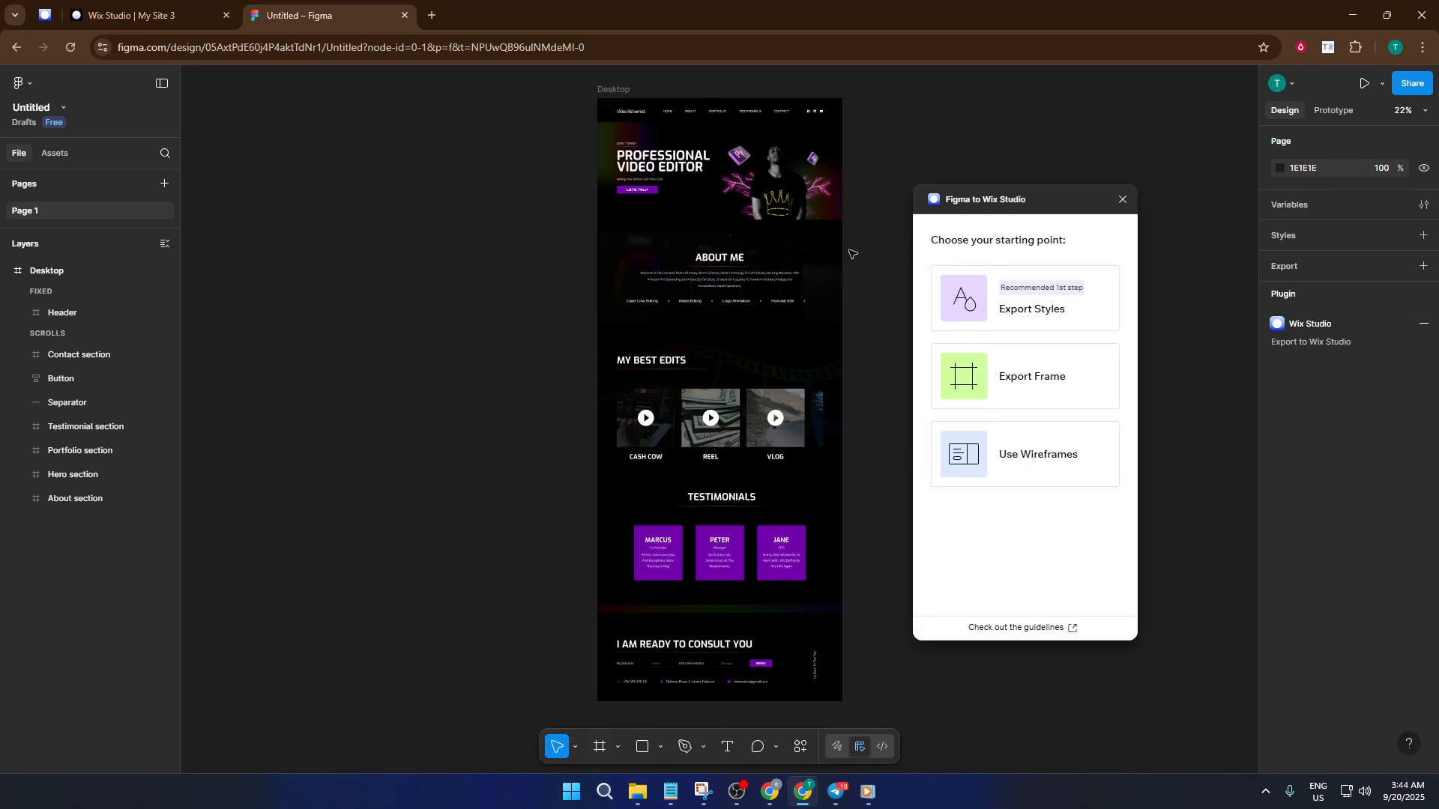
- Switch to Wix Studio, open Import from Figma, and connect the Figma file using its copied URL
{"action": "left_click", "coordinate": [124, 14]}
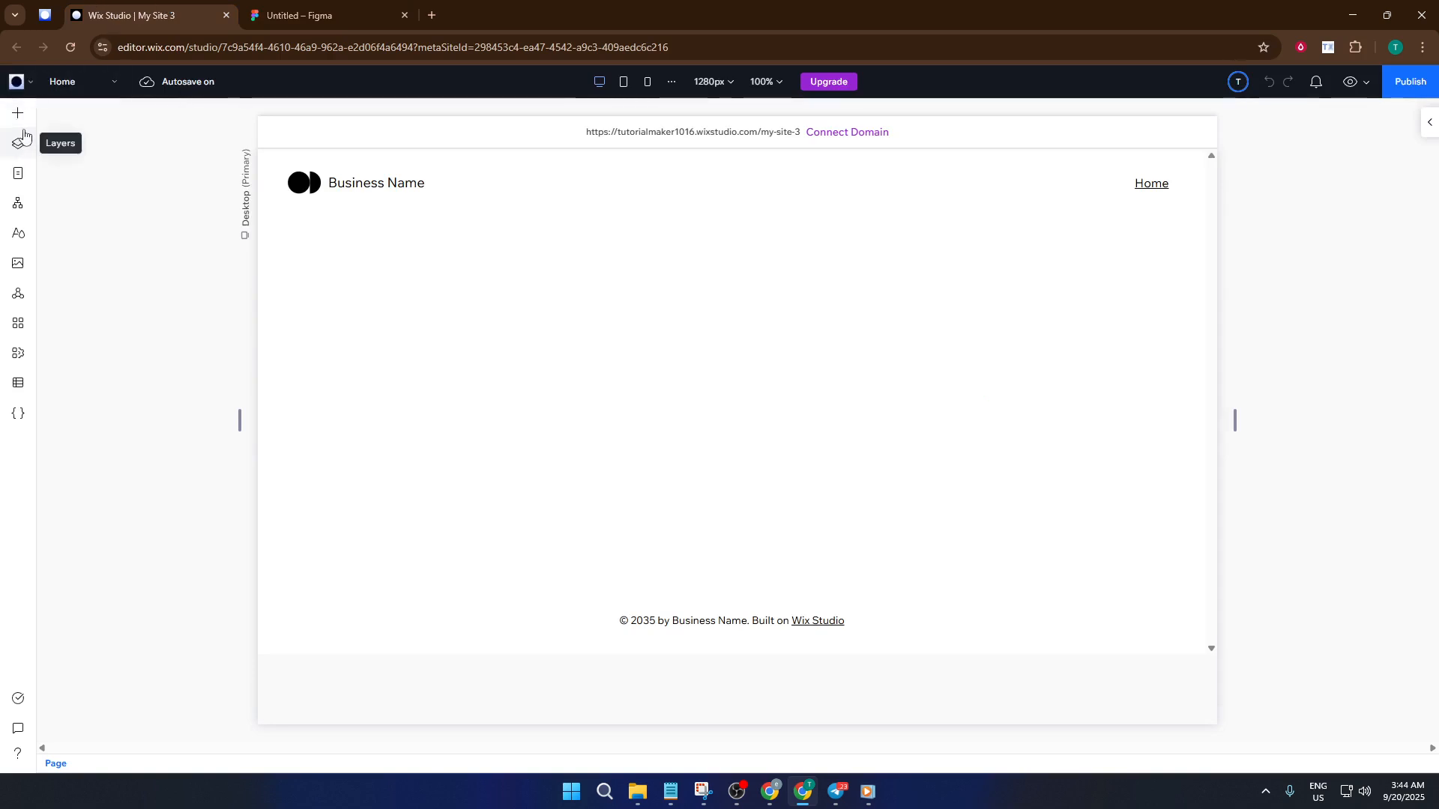
{"action": "left_click", "coordinate": [16, 81]}
{"action": "mouse_move", "coordinate": [52, 147]}
{"action": "mouse_move", "coordinate": [66, 174]}
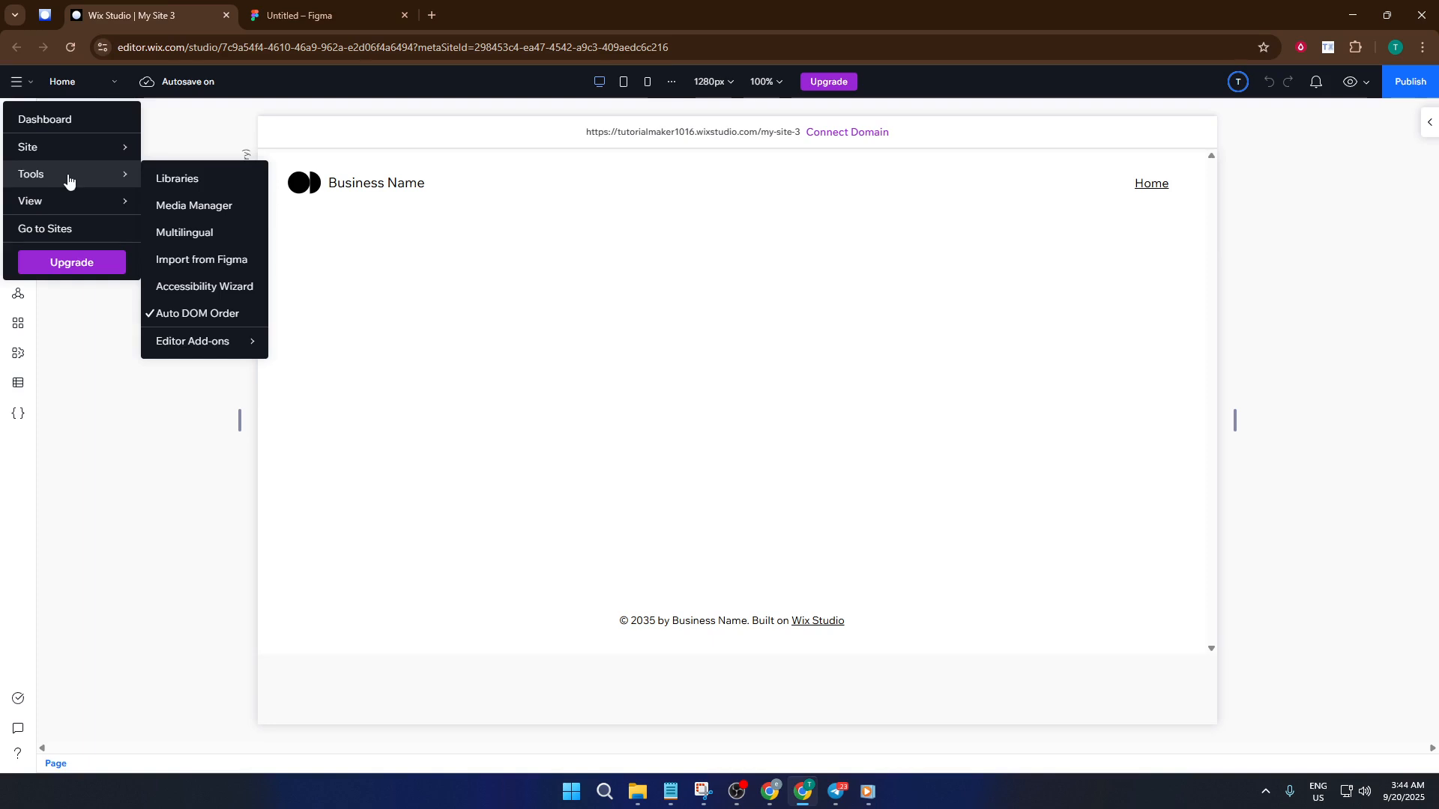
{"action": "left_click", "coordinate": [185, 261]}
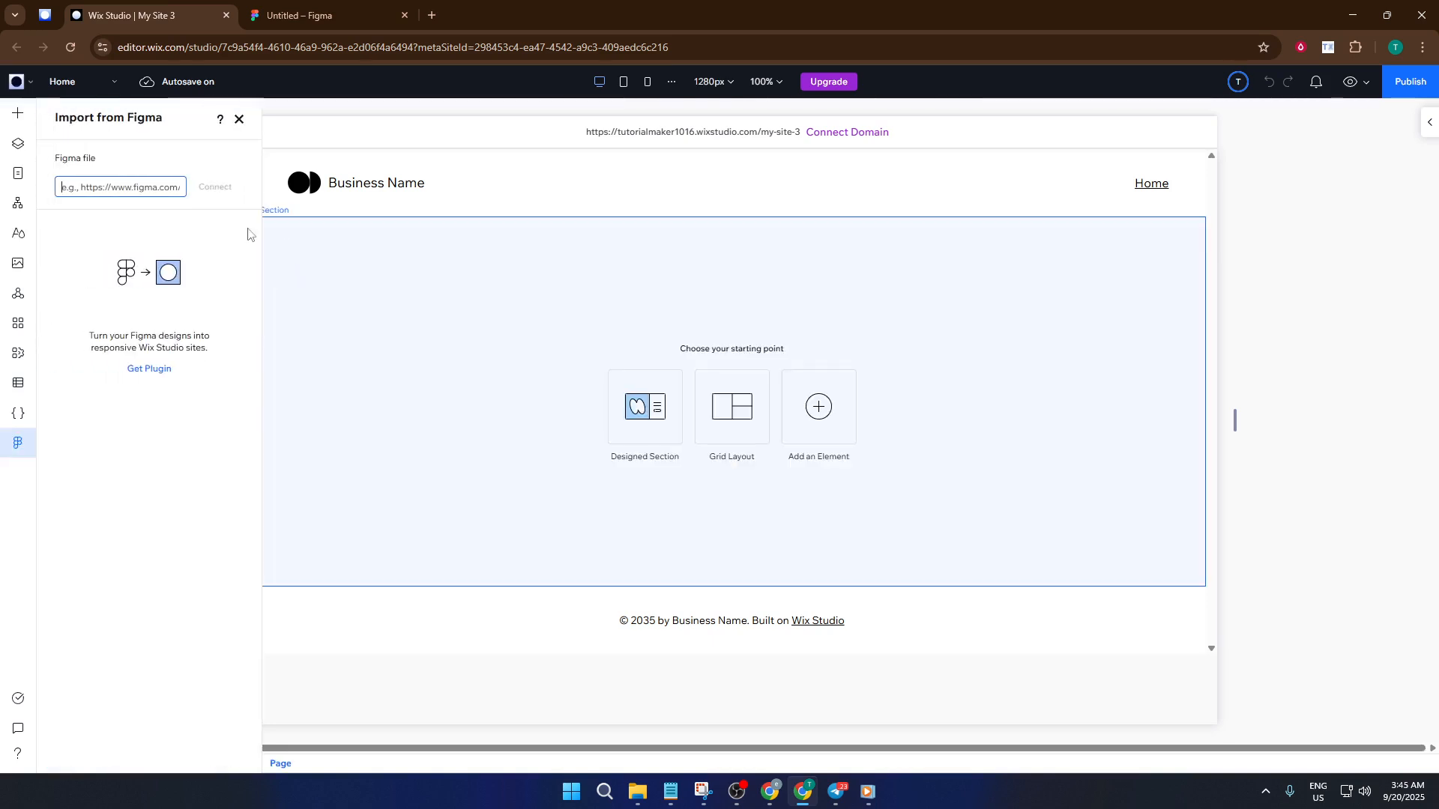
{"action": "left_click", "coordinate": [161, 188]}
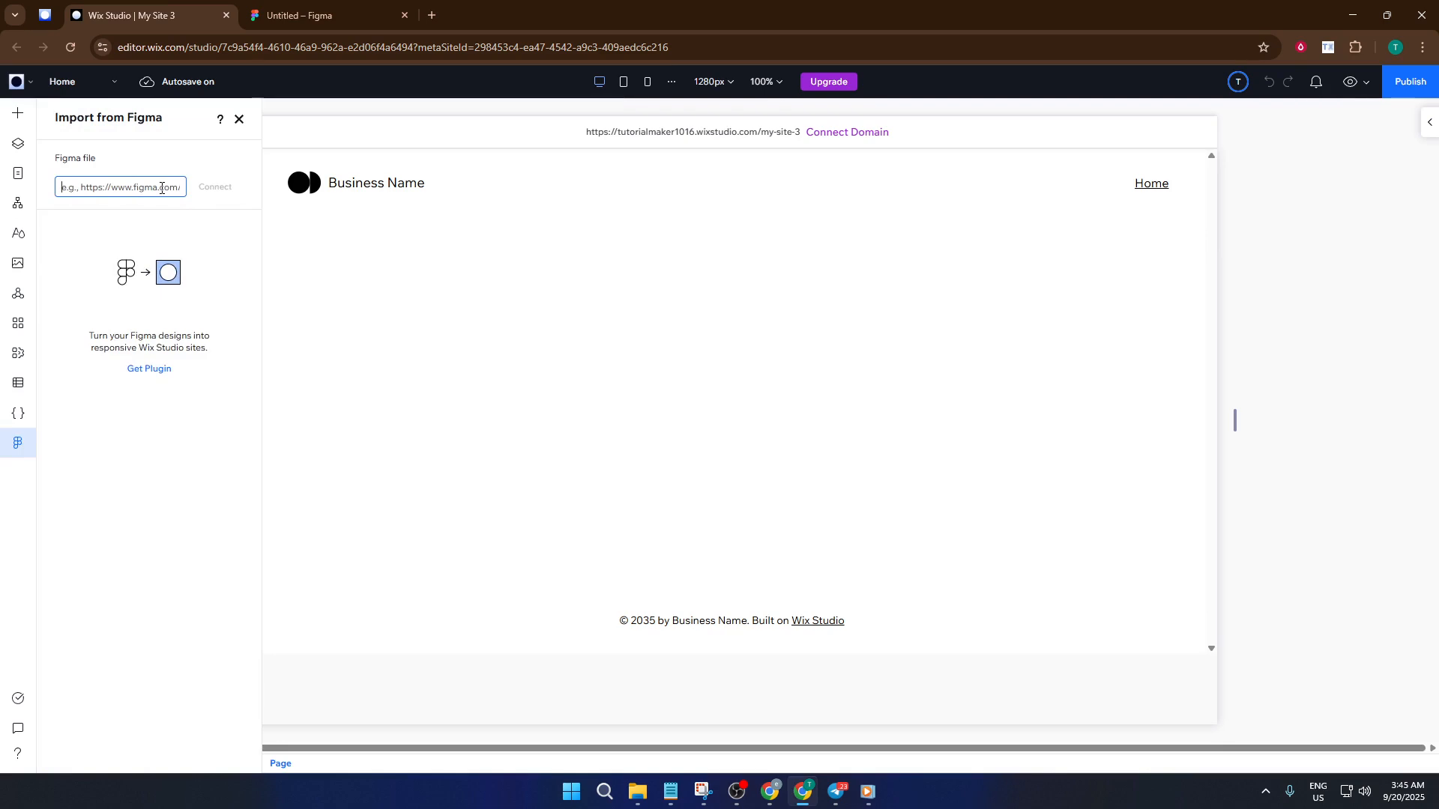
{"action": "key", "text": "ctrl+v"}
{"action": "left_click", "coordinate": [216, 193]}
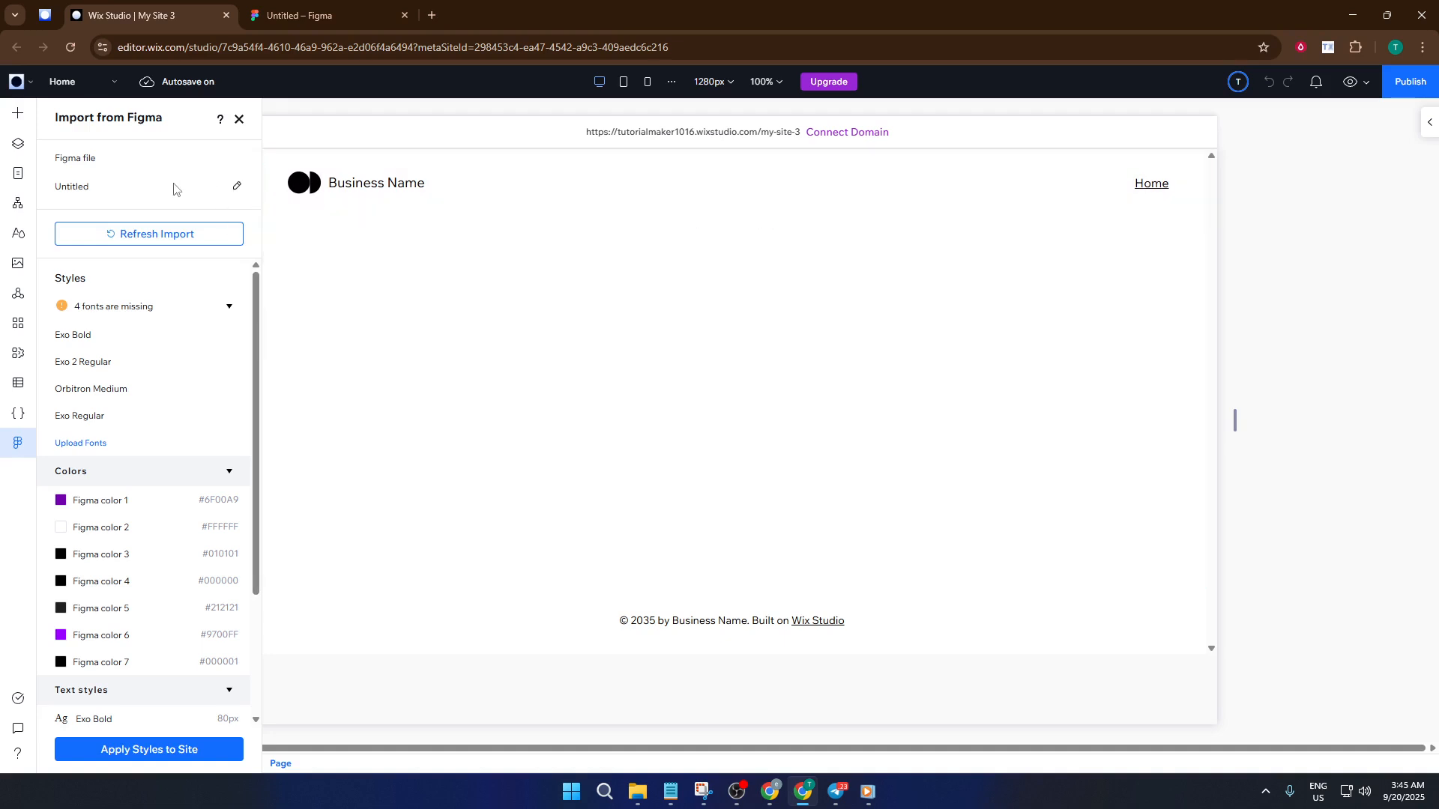
- Export the entire Desktop frame from Figma with the Figma to Wix Studio plugin, and return to Wix Studio
{"action": "left_click", "coordinate": [285, 6]}
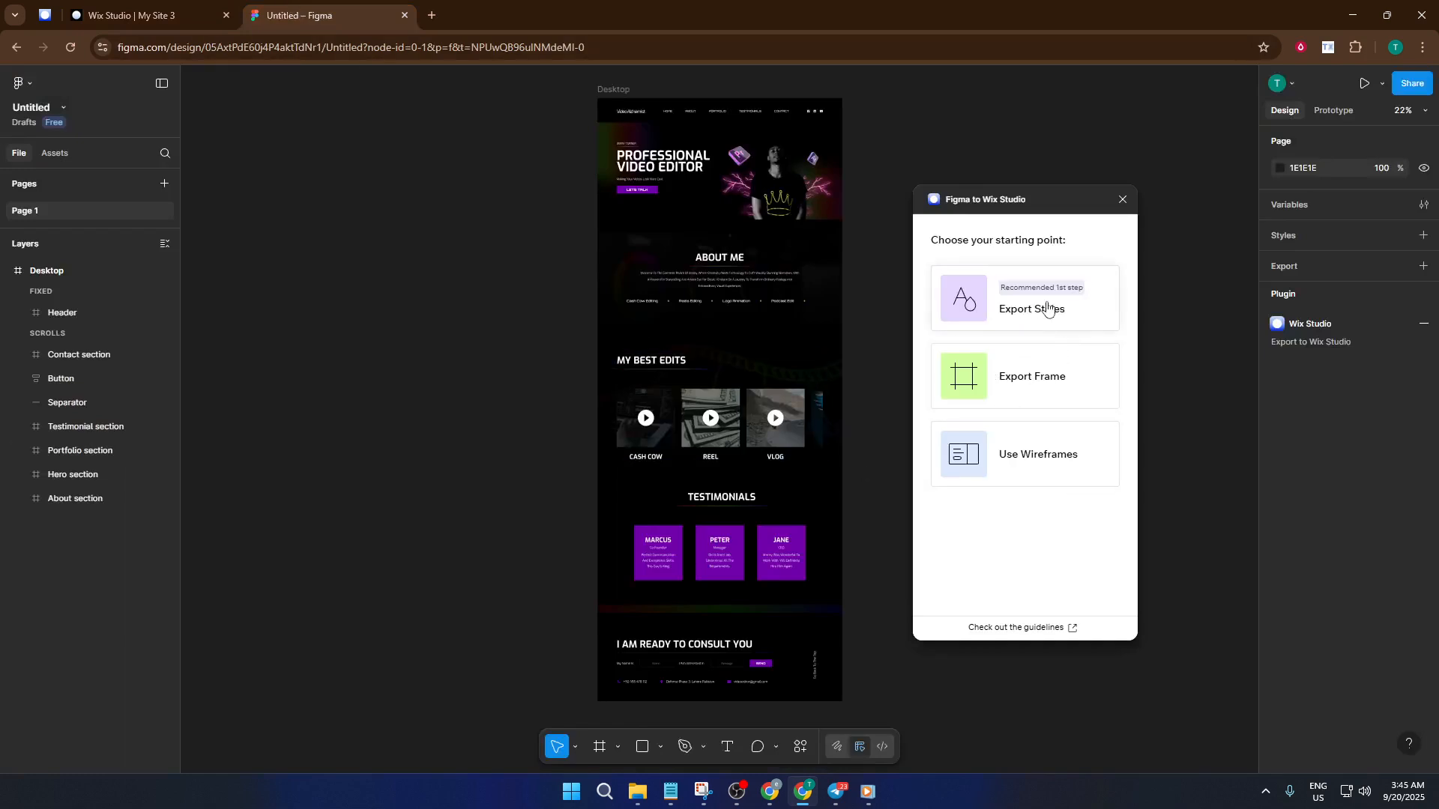
{"action": "left_click", "coordinate": [1060, 397]}
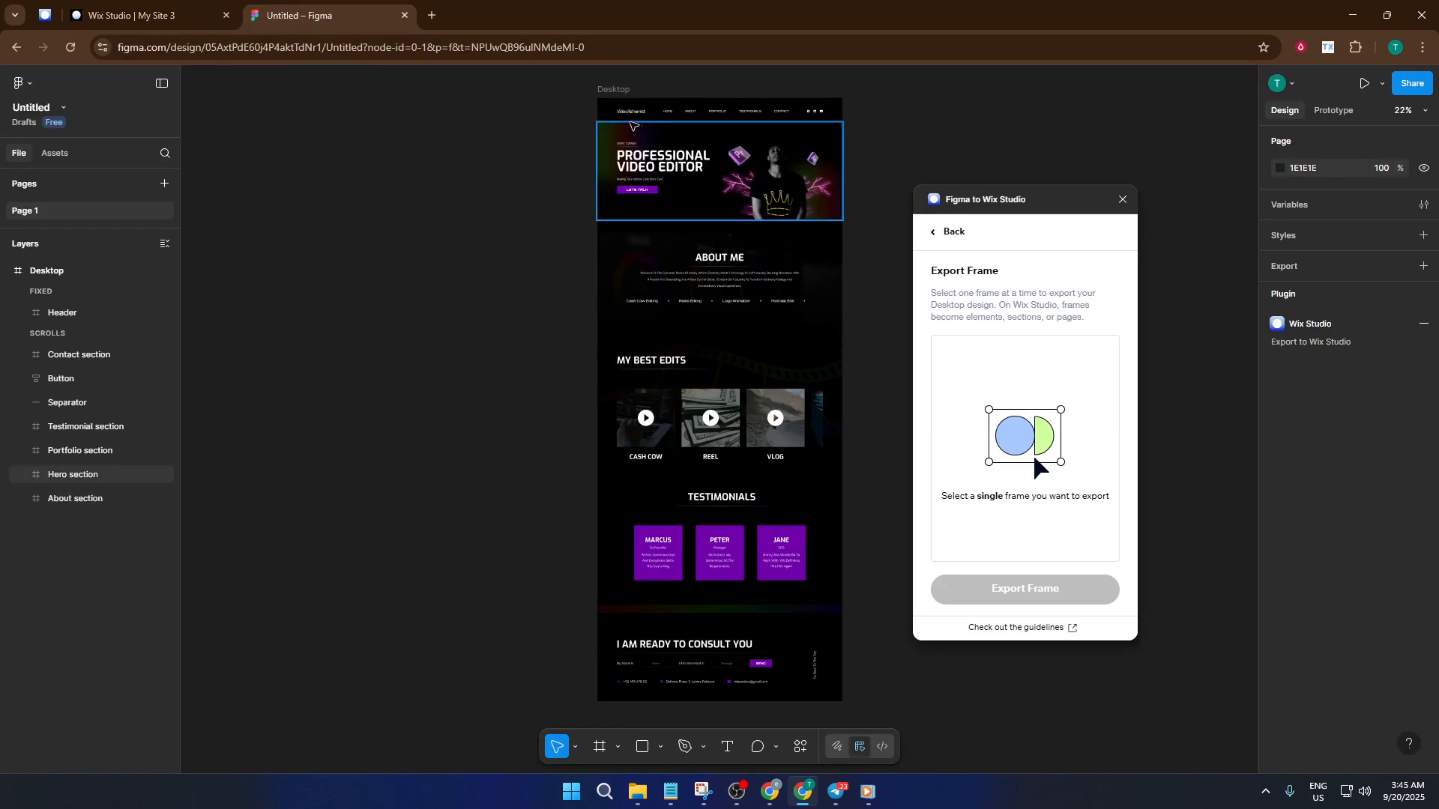
{"action": "left_click", "coordinate": [616, 109]}
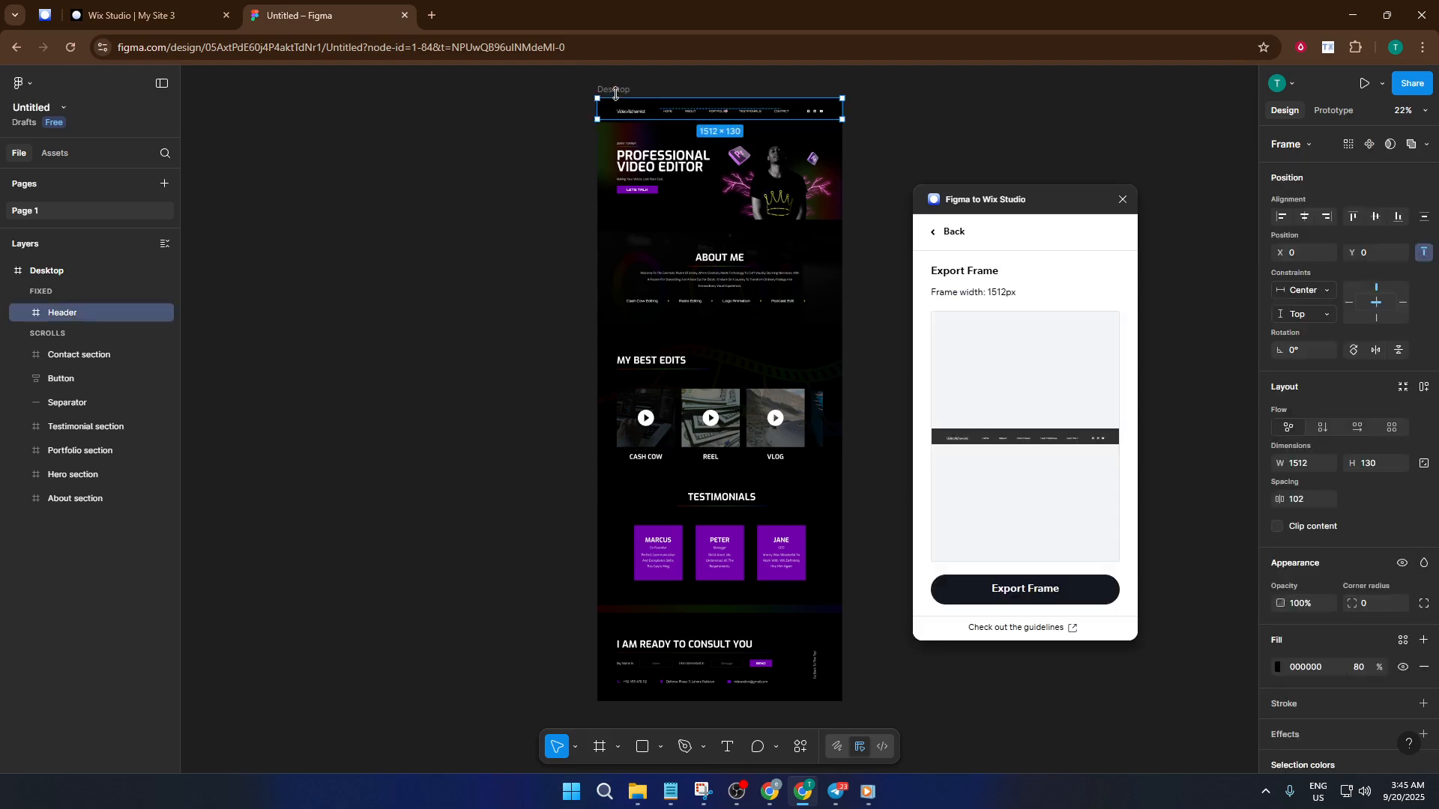
{"action": "left_click", "coordinate": [616, 90]}
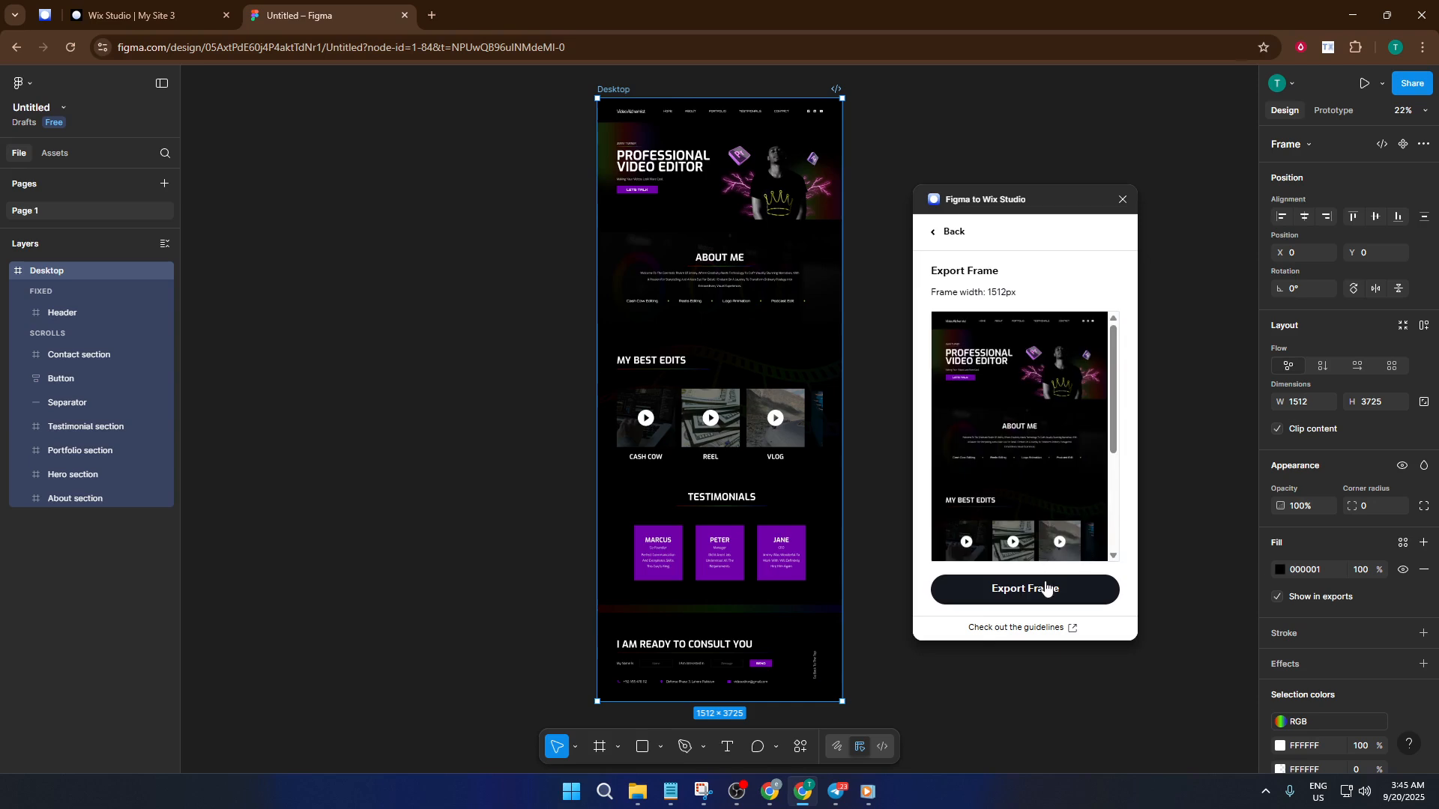
{"action": "left_click", "coordinate": [1046, 589]}
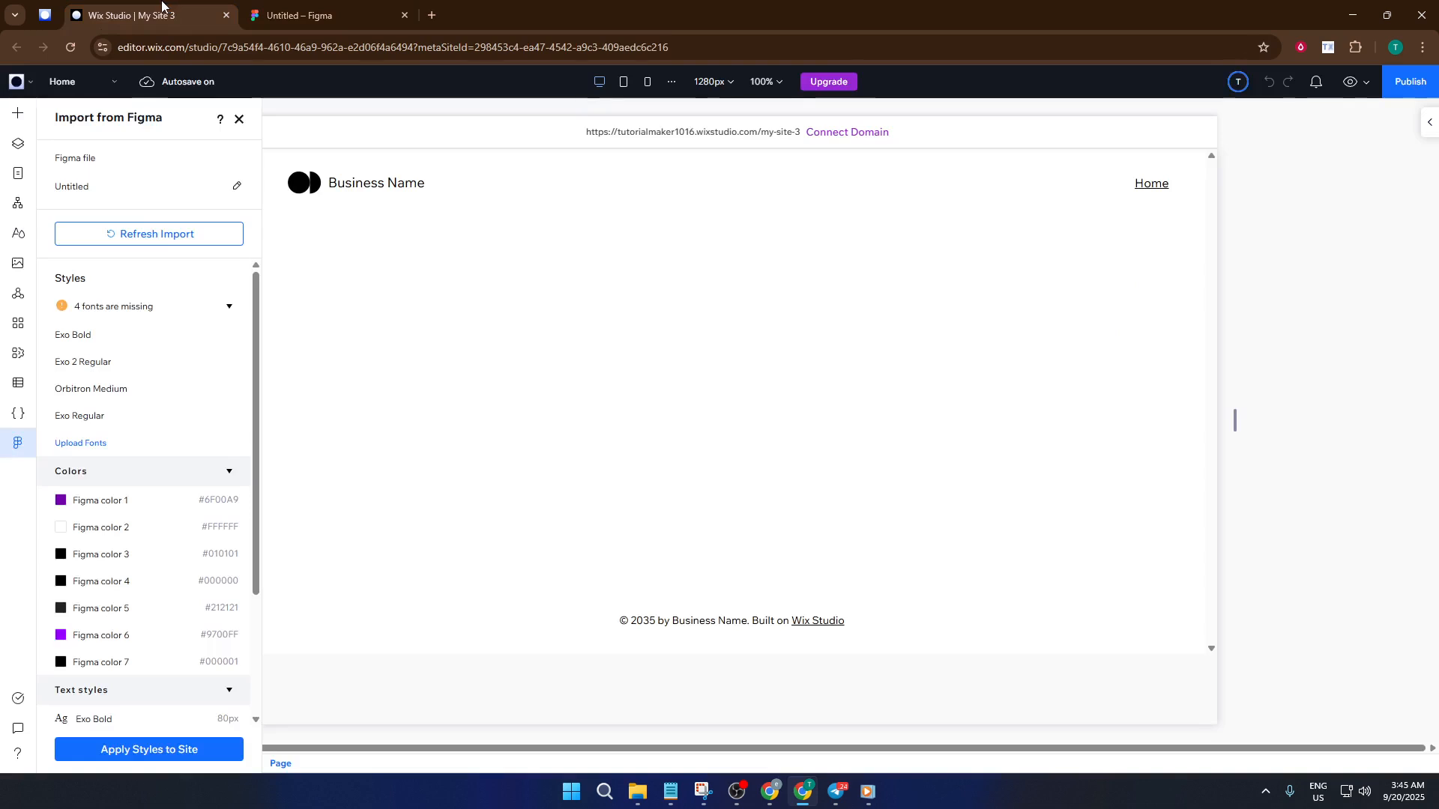
{"action": "left_click", "coordinate": [167, 9]}
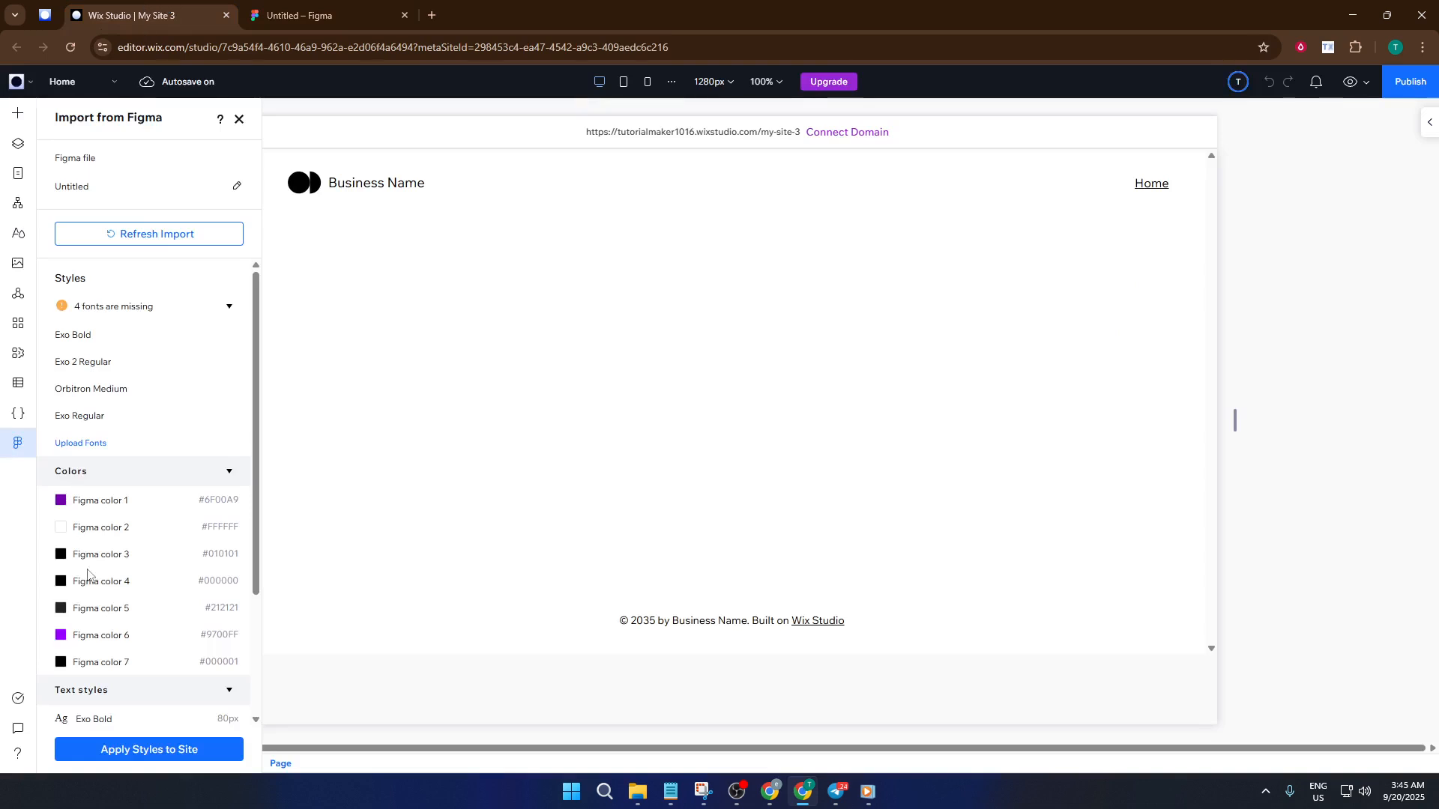
{"action": "left_click", "coordinate": [142, 746]}
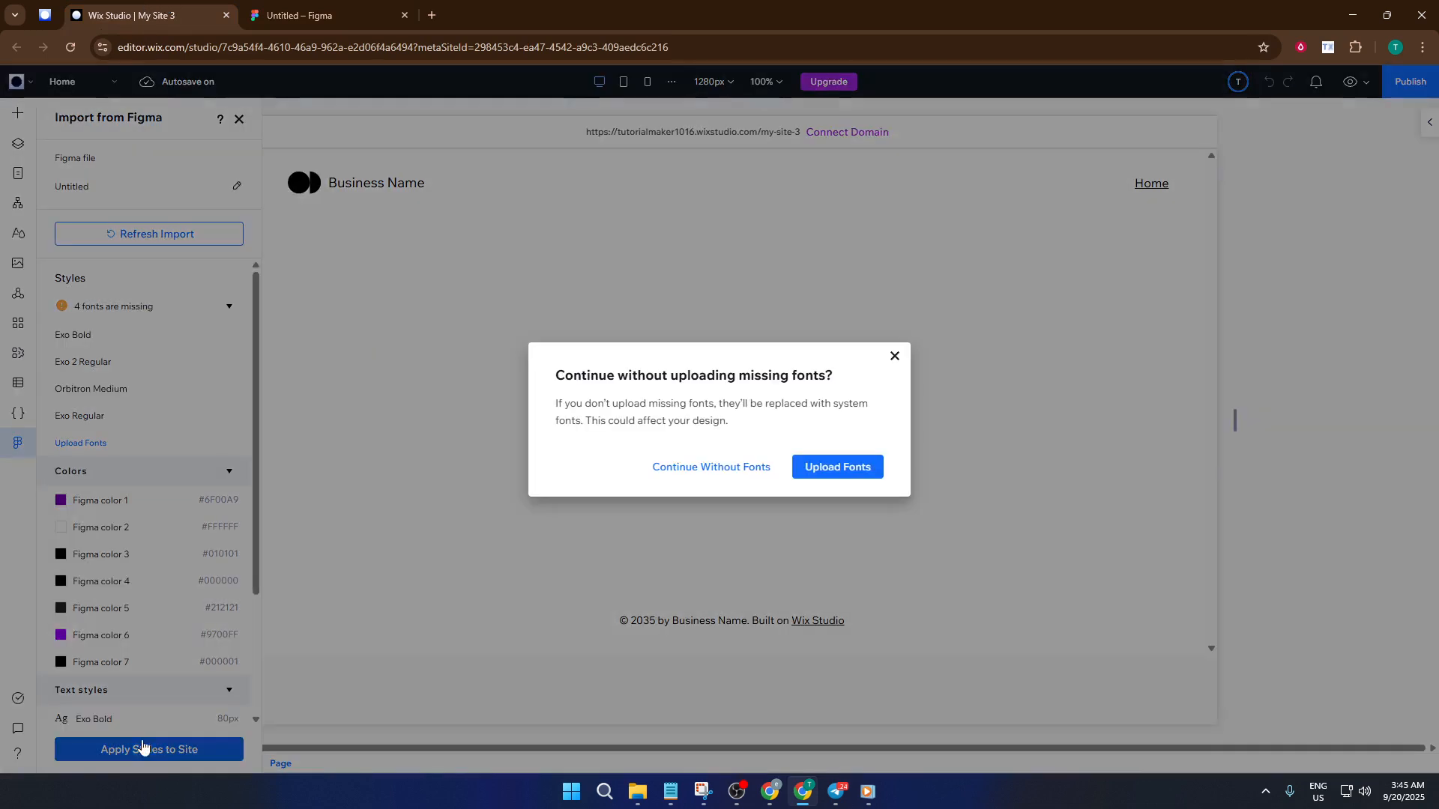
{"action": "left_click", "coordinate": [852, 477]}
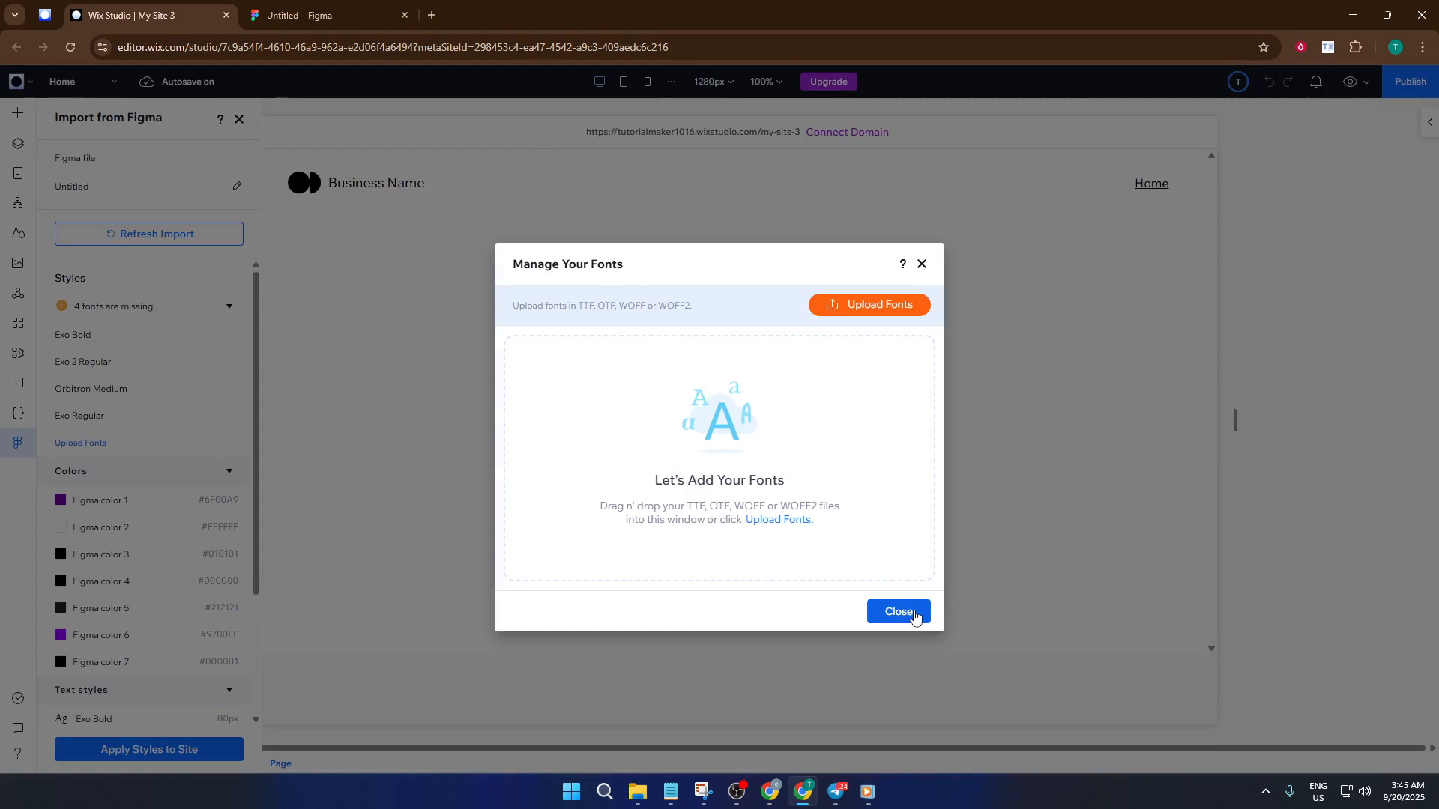
{"action": "left_click", "coordinate": [914, 616]}
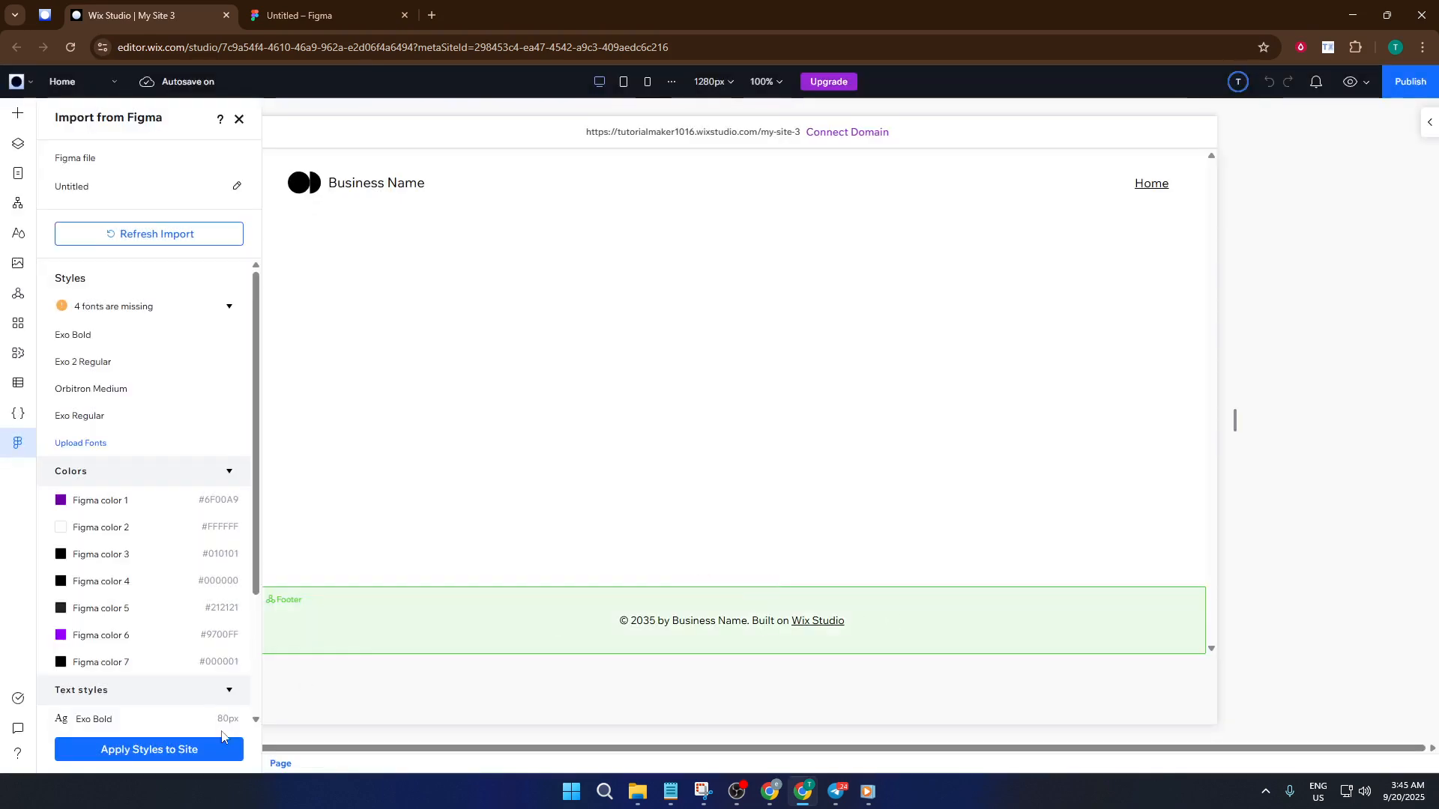
- Apply the imported Figma styles to the site, continuing without the missing fonts
{"action": "left_click", "coordinate": [204, 751]}
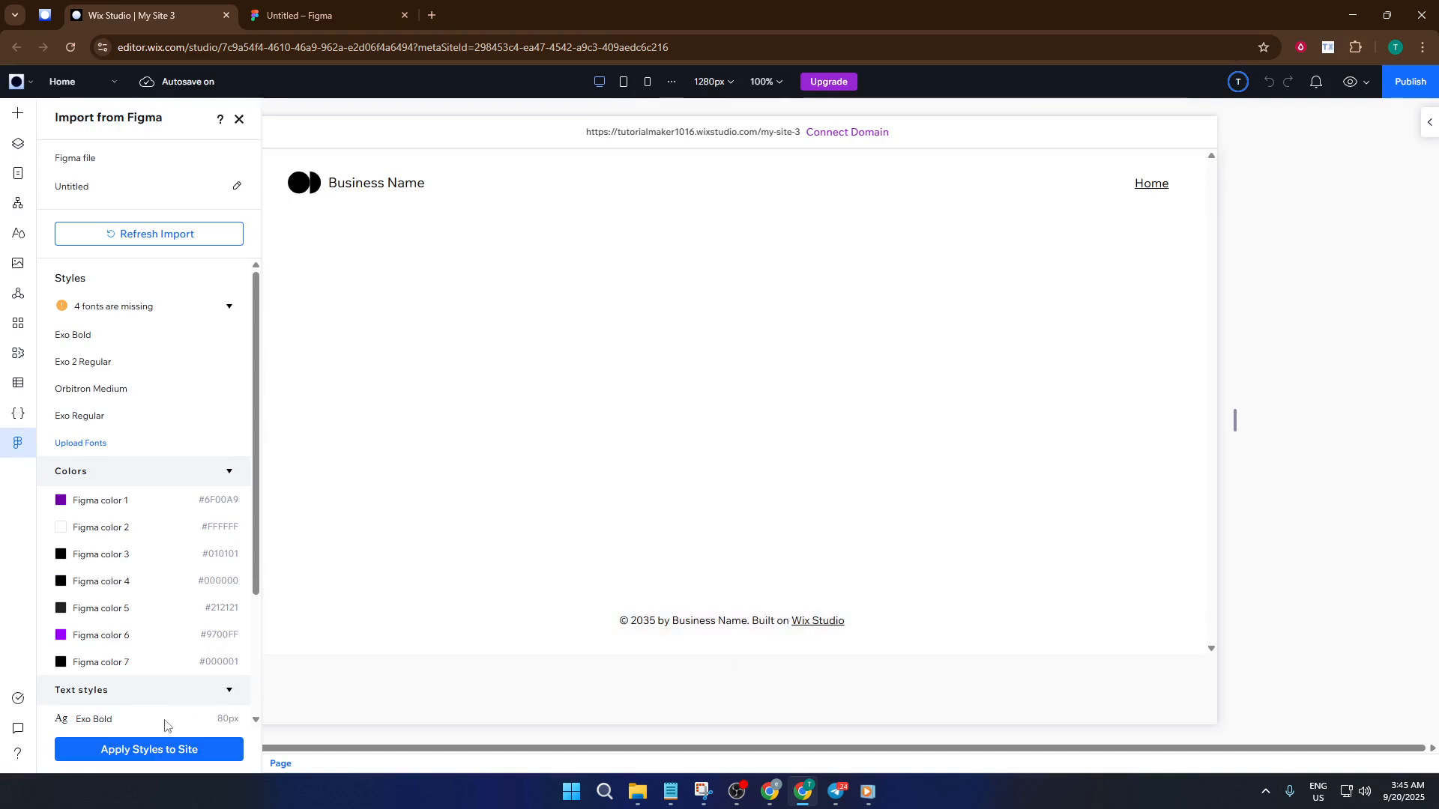
{"action": "left_click", "coordinate": [148, 752]}
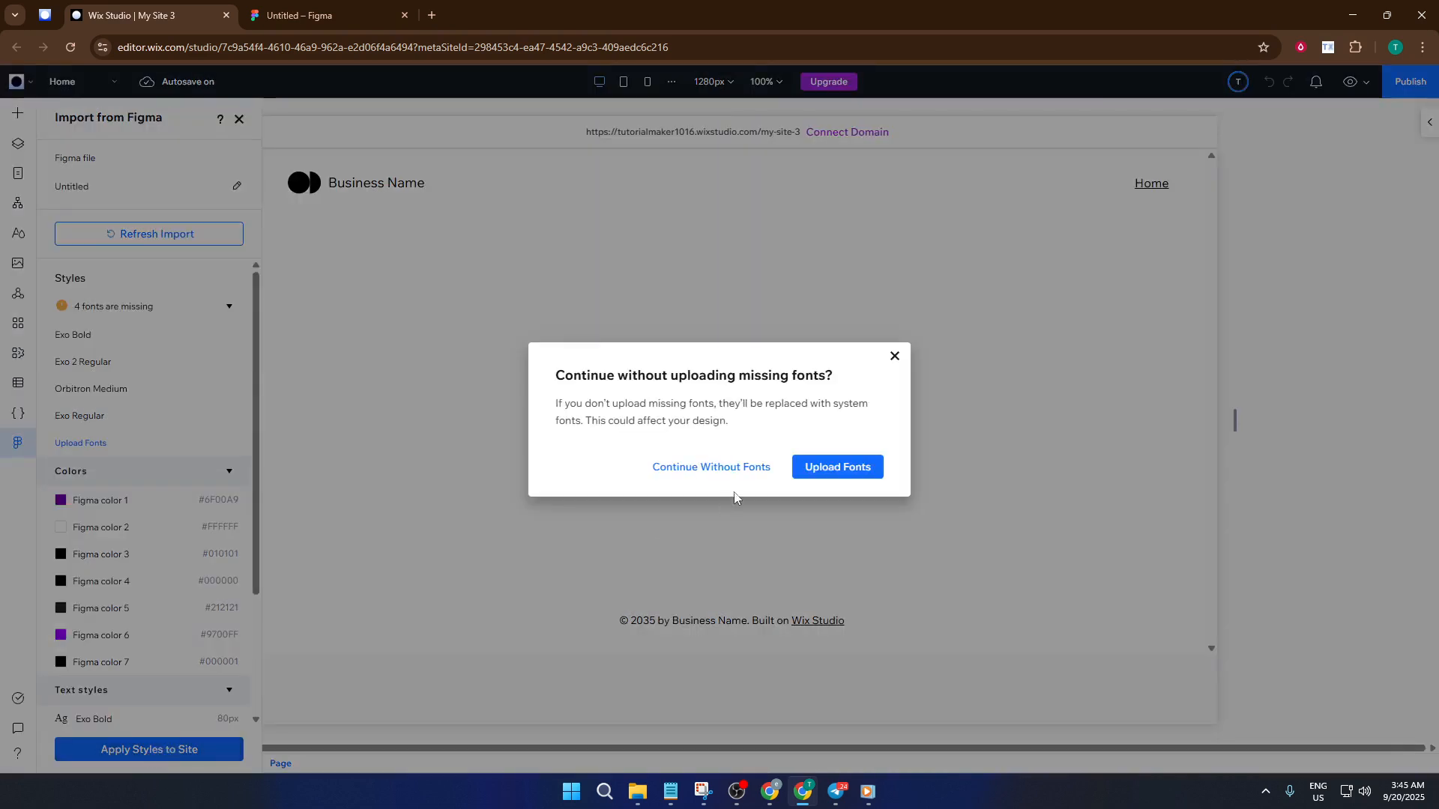
{"action": "left_click", "coordinate": [704, 468]}
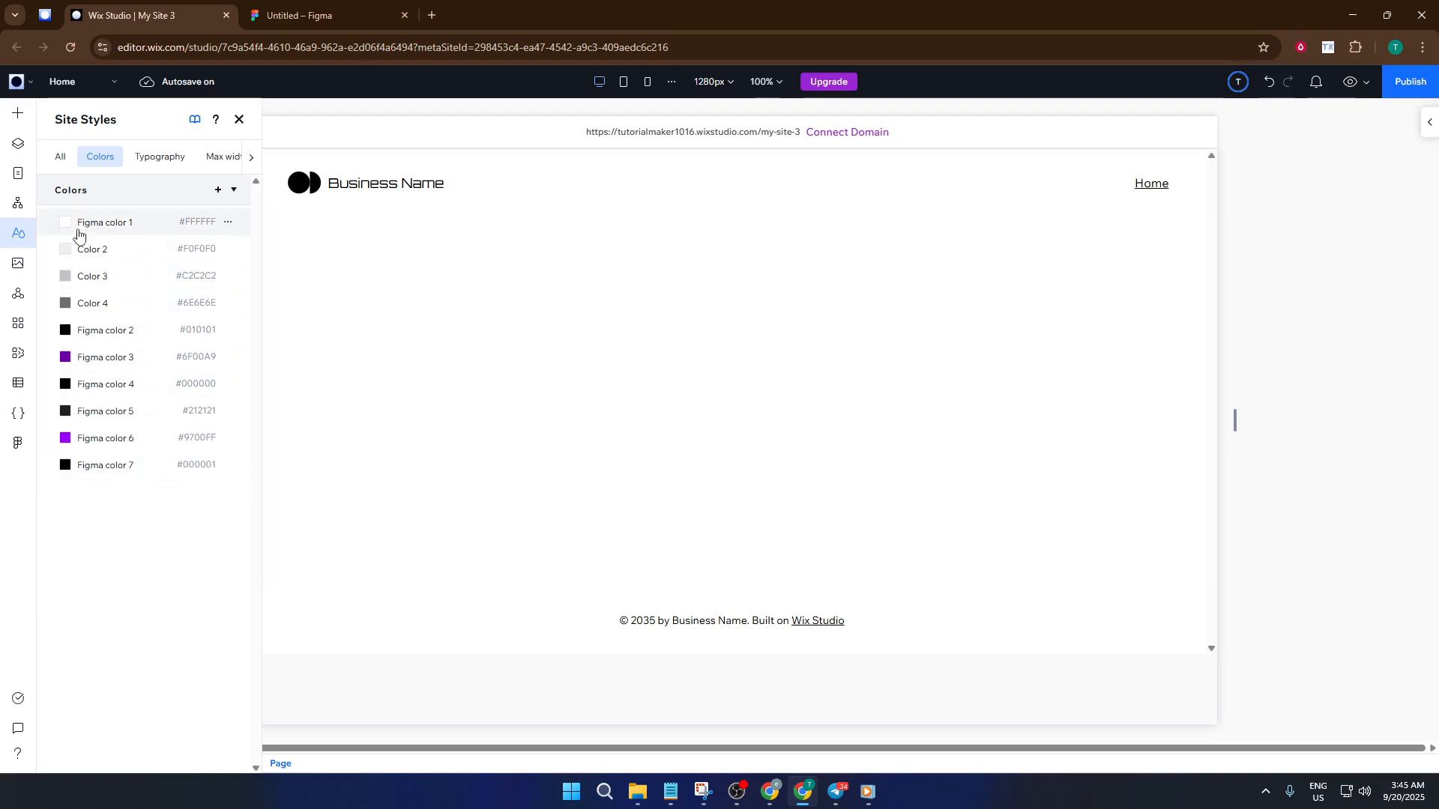
- Review the typography and max width settings in the site styles
{"action": "left_click", "coordinate": [161, 157]}
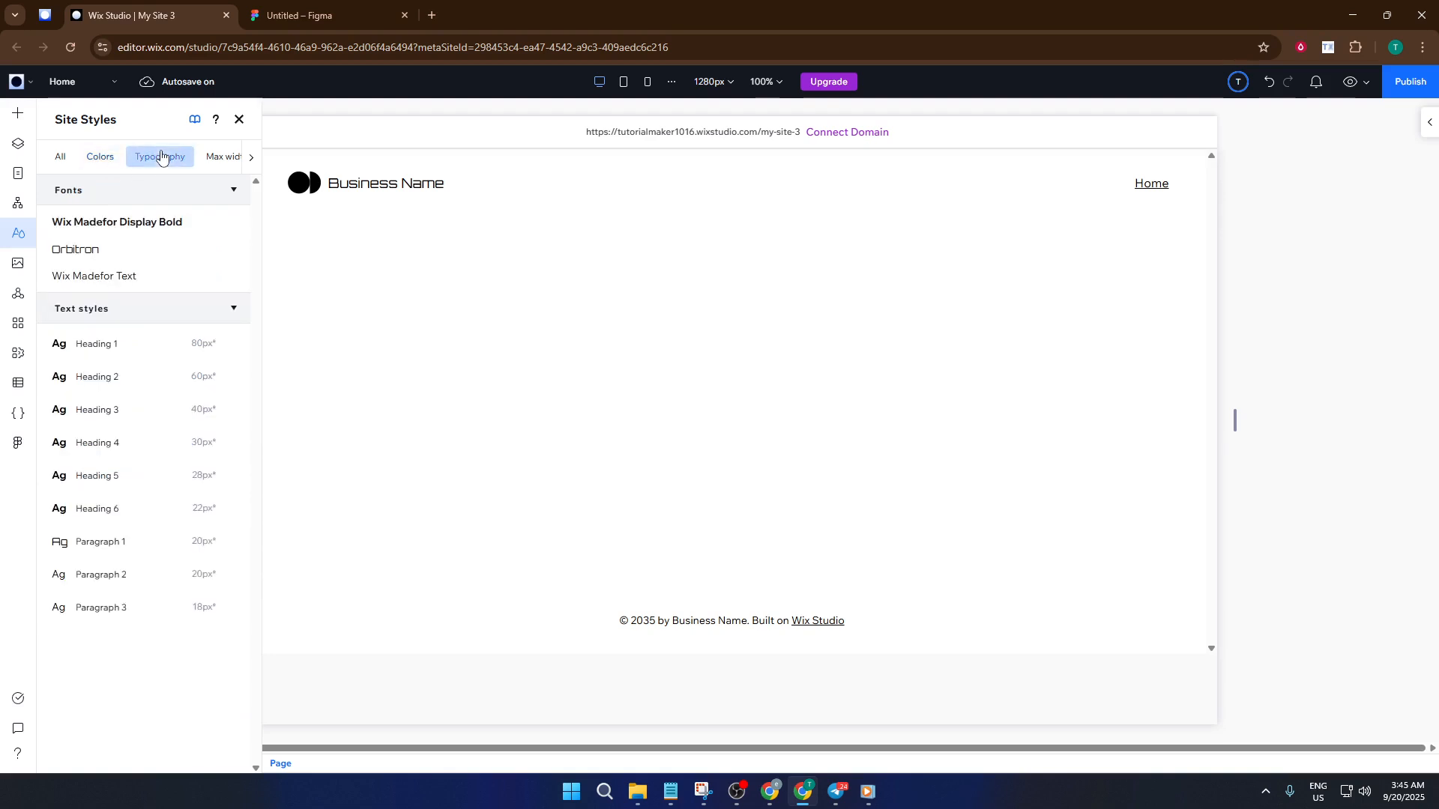
{"action": "left_click", "coordinate": [213, 158]}
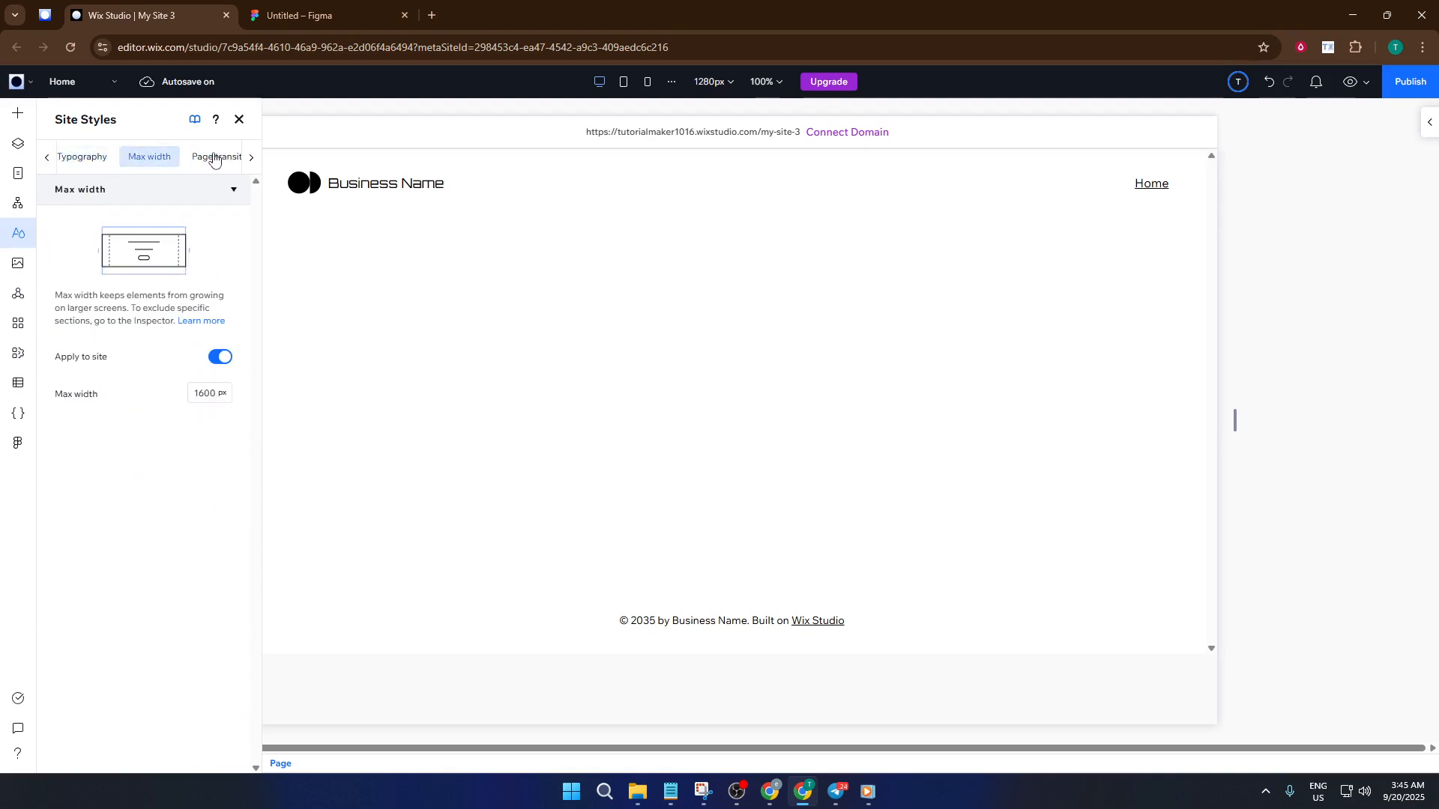